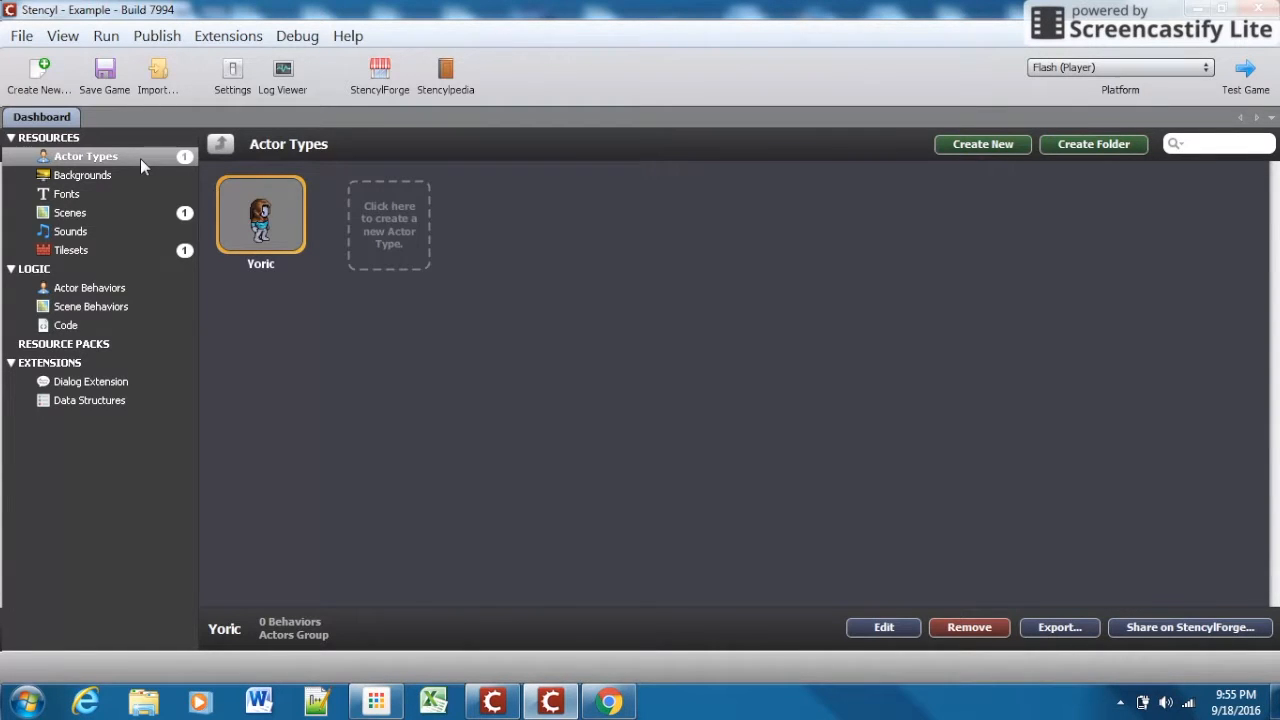
Open the Yoric actor type and show its attached behaviors
mouse_move(226, 210)
double_click(258, 222)
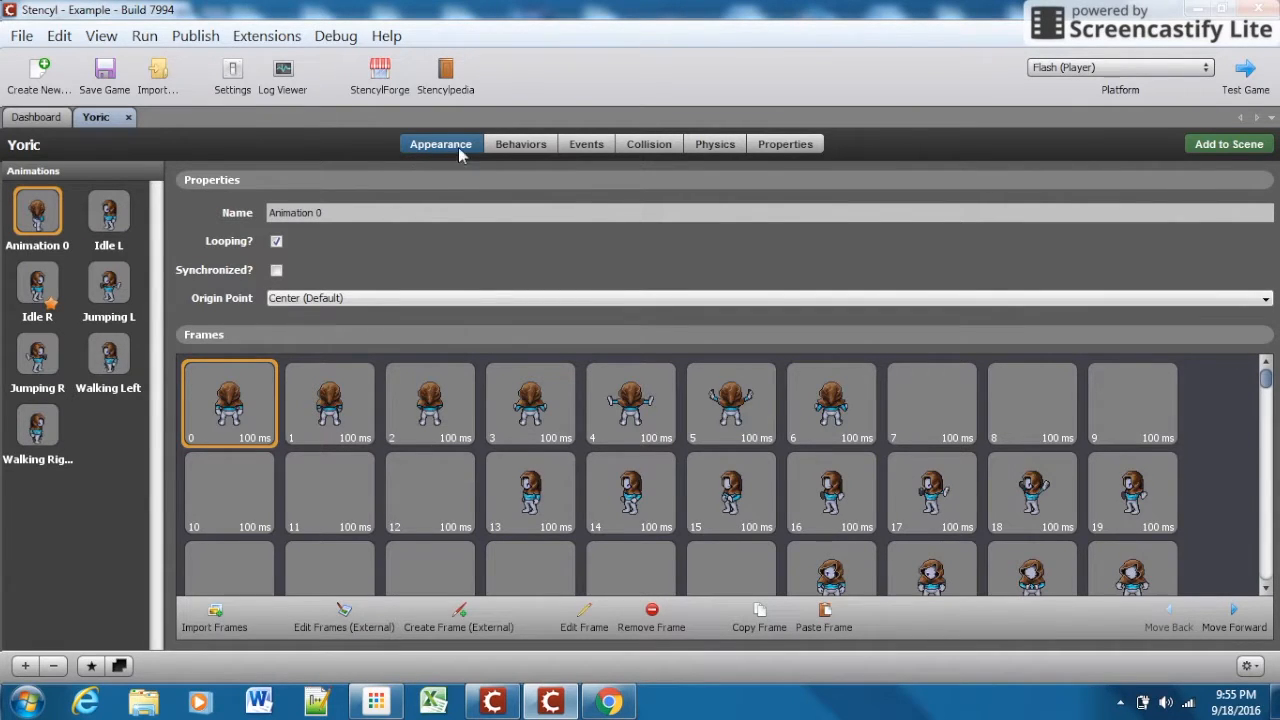
left_click(513, 148)
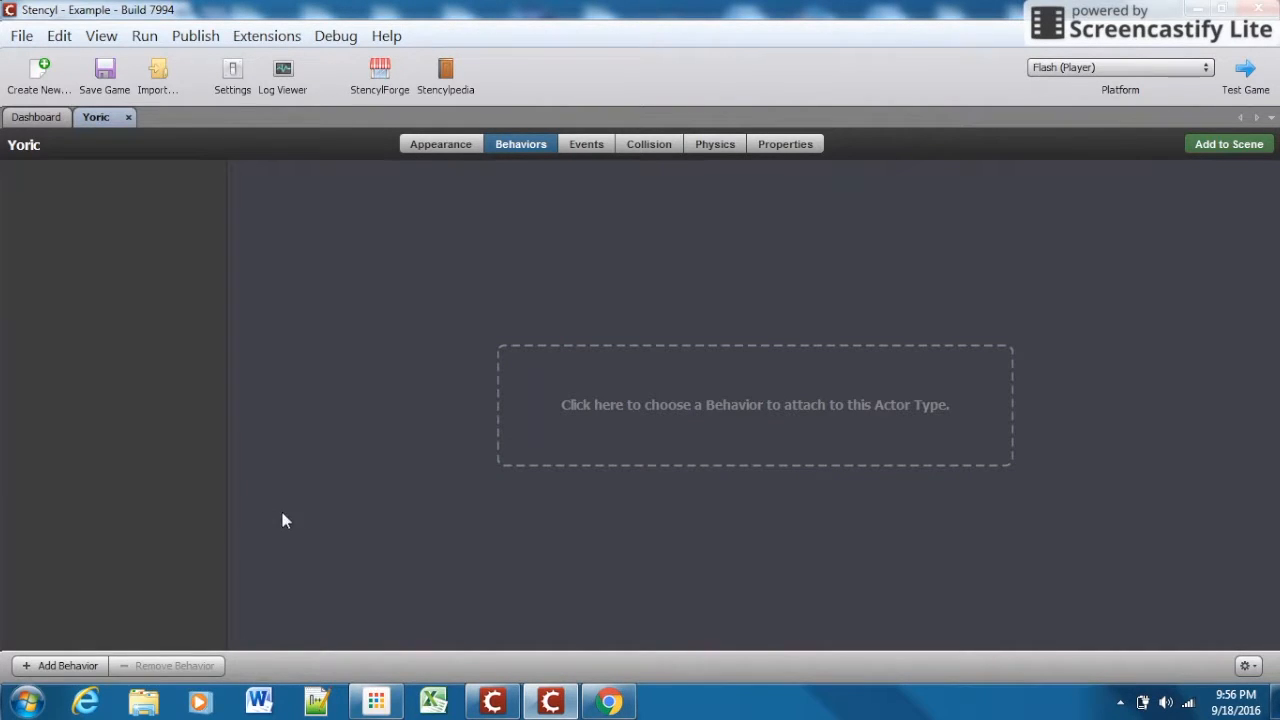
Attach the Jump and Run Movement behavior from the Controls library category to Yoric
left_click(66, 667)
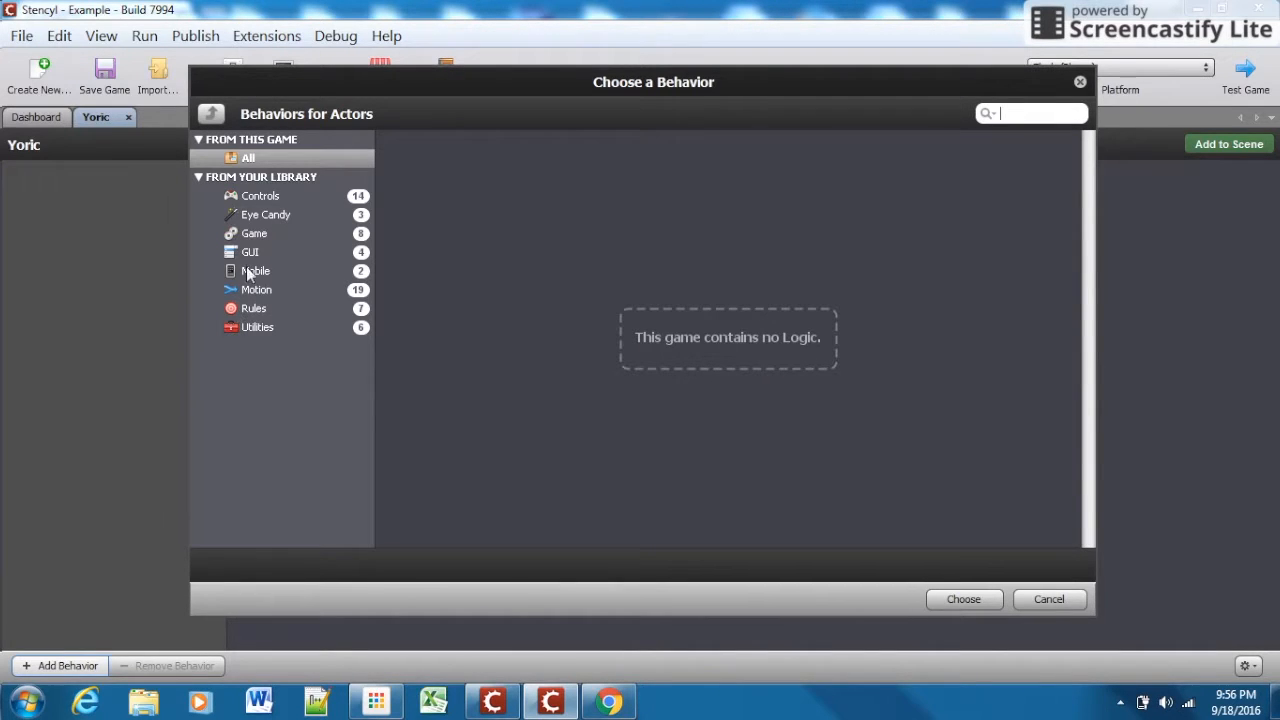
left_click(264, 198)
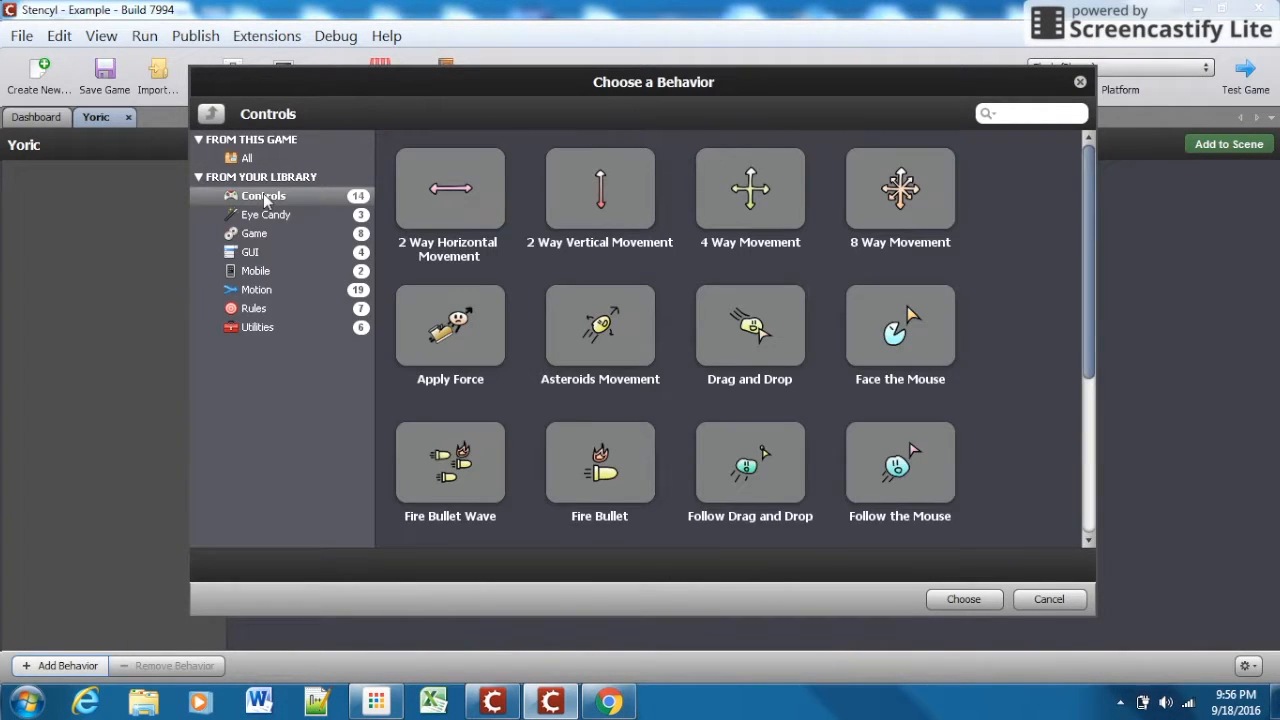
scroll(470, 252, "down", 1)
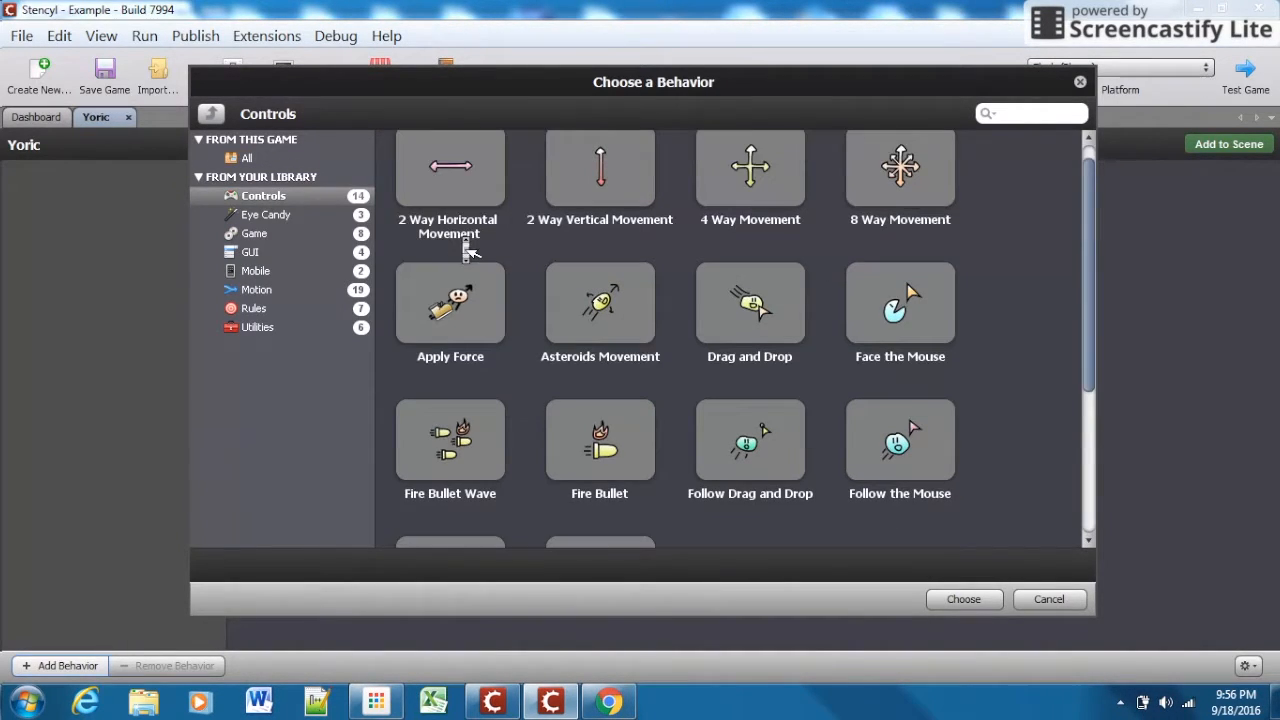
scroll(467, 248, "down", 6)
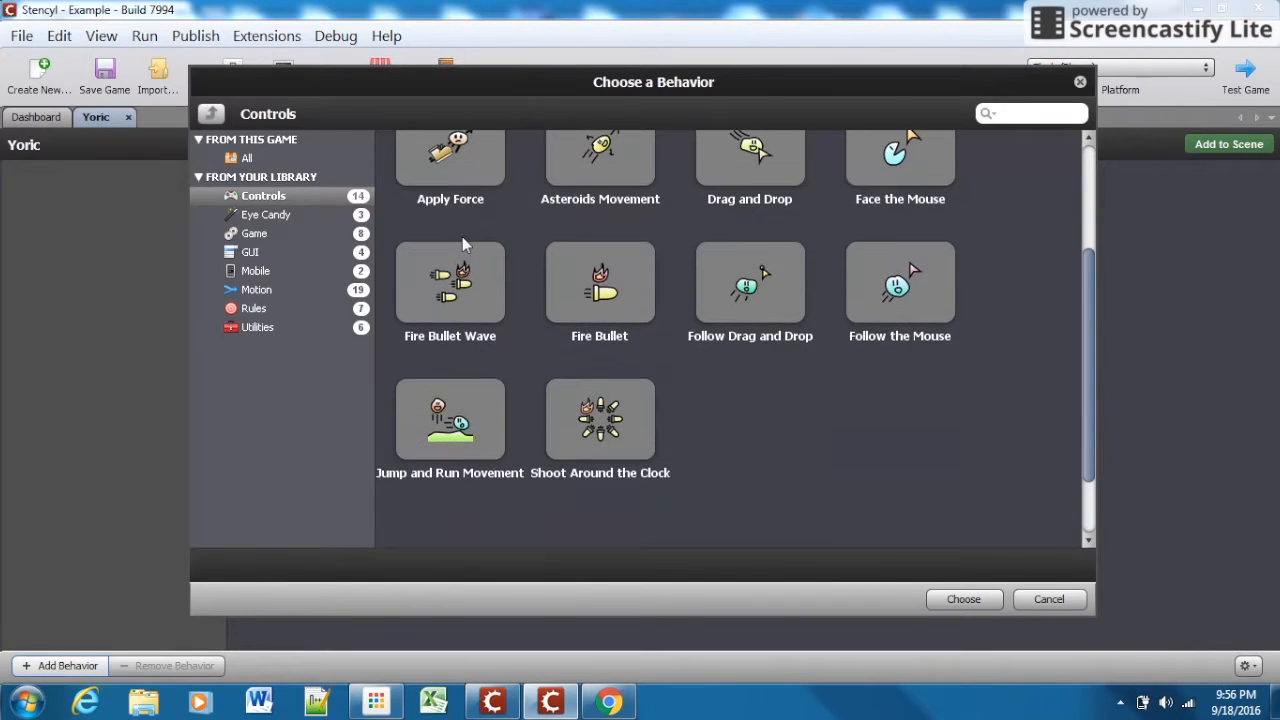
left_click(437, 418)
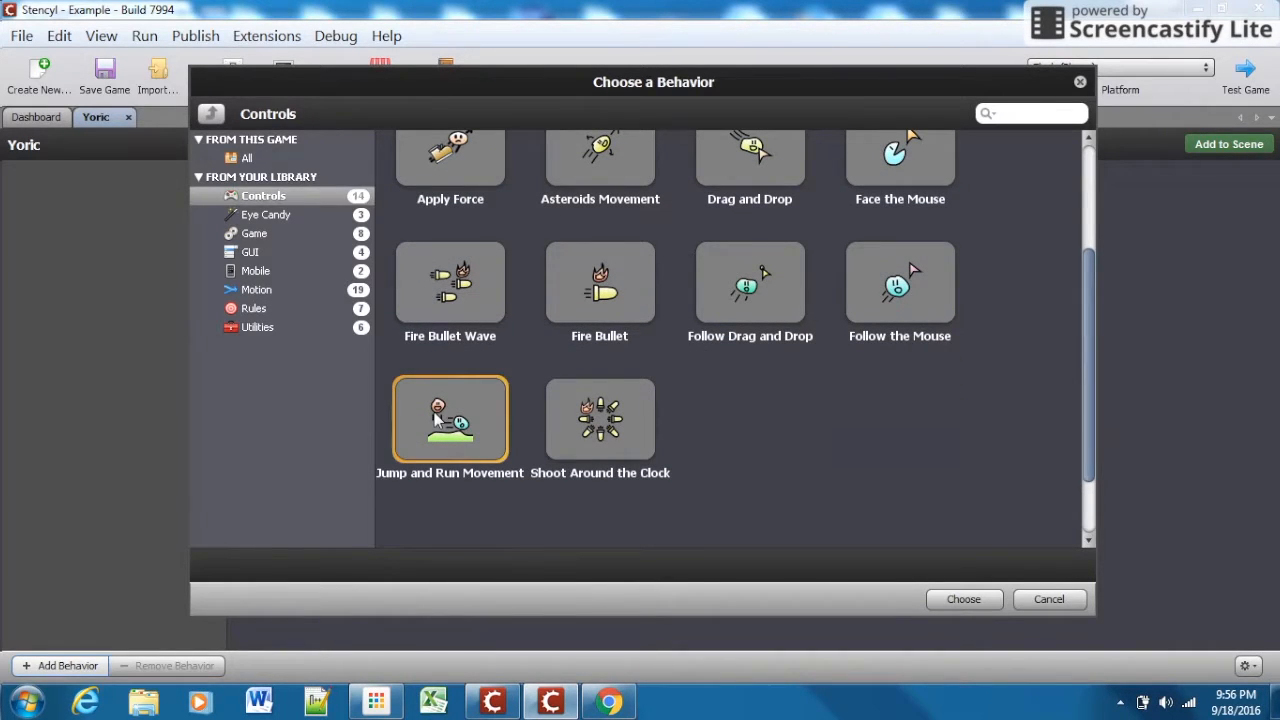
double_click(437, 418)
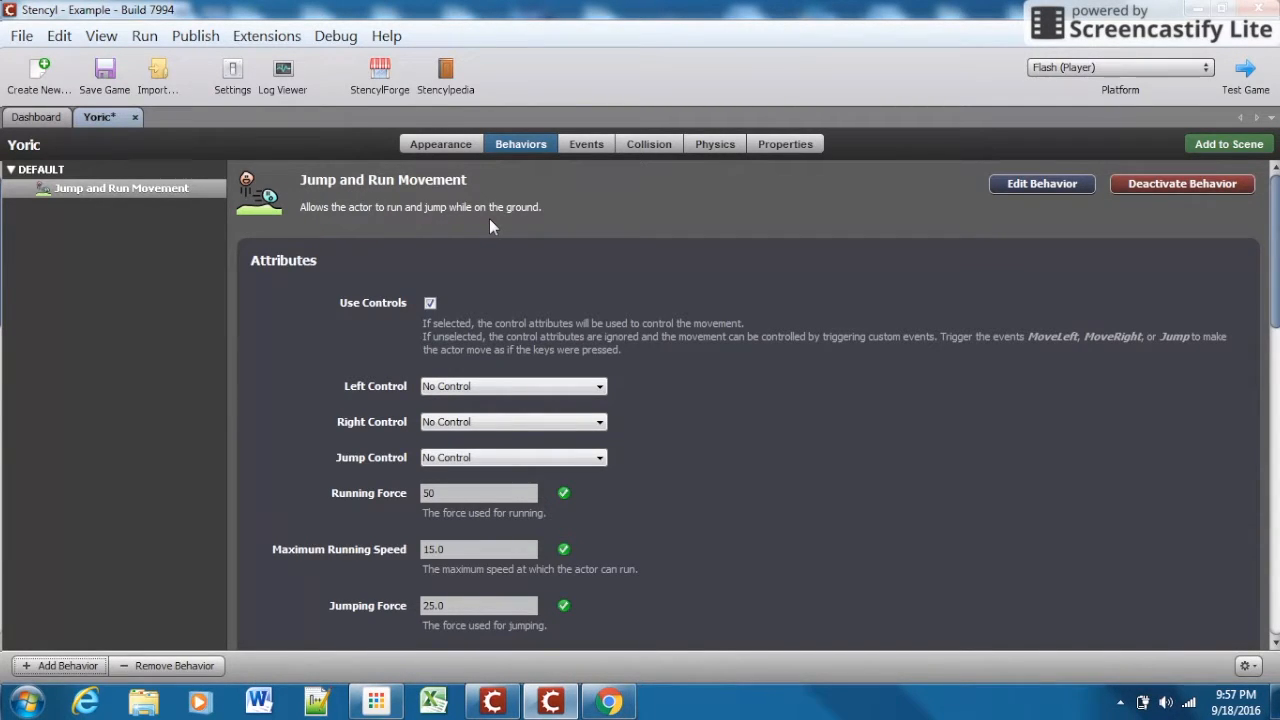
Set the Jump and Run Movement controls to left for Left Control, right for Right Control and up for Jump Control
scroll(489, 220, "down", 1)
scroll(495, 232, "down", 3)
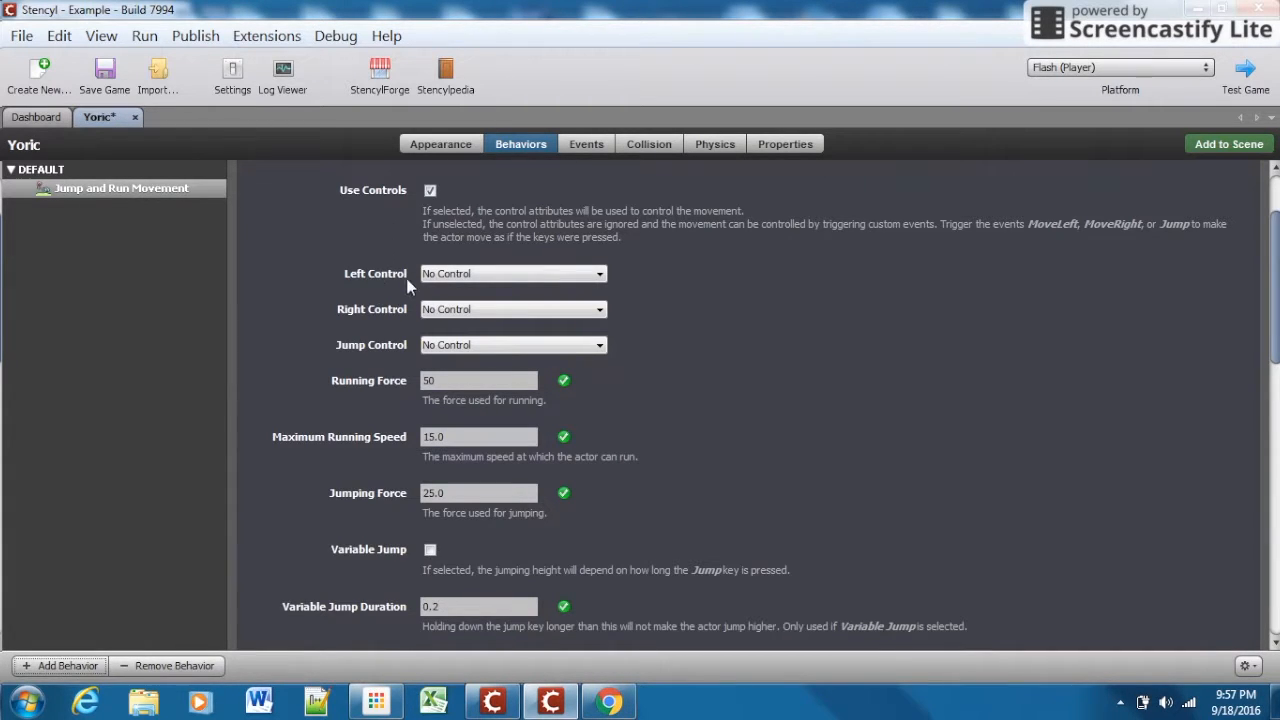
left_click(600, 275)
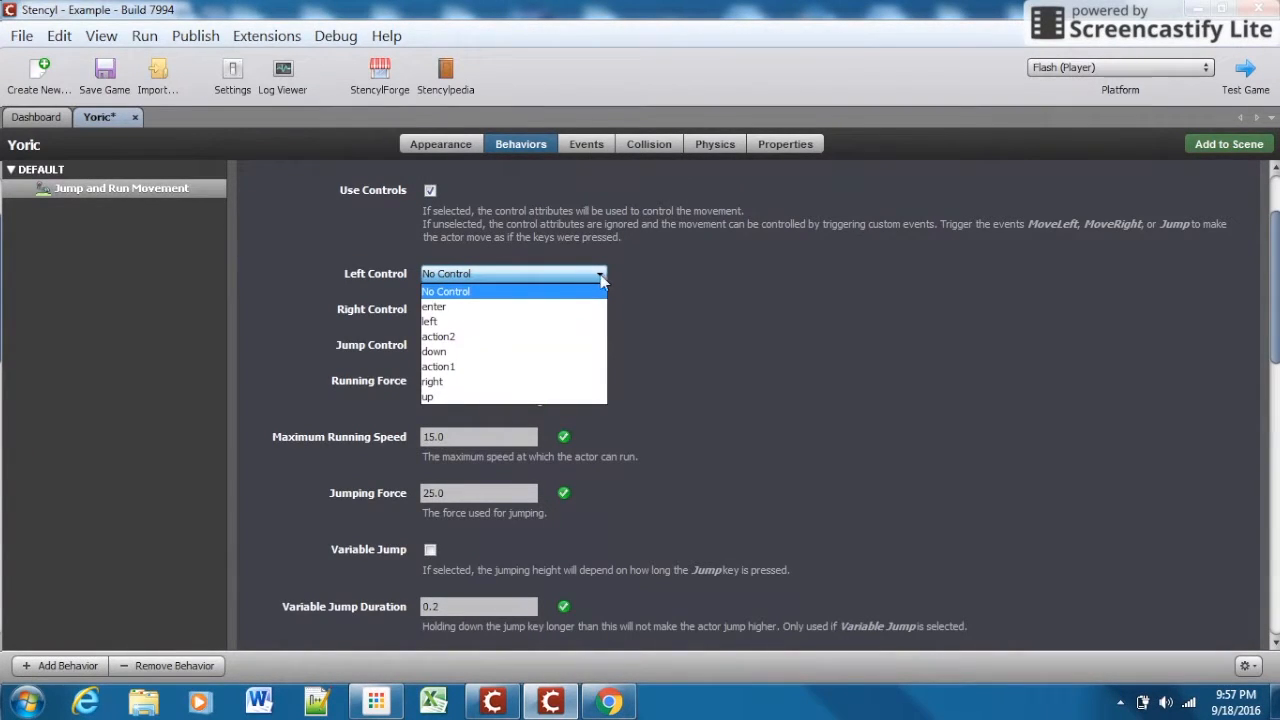
left_click(565, 322)
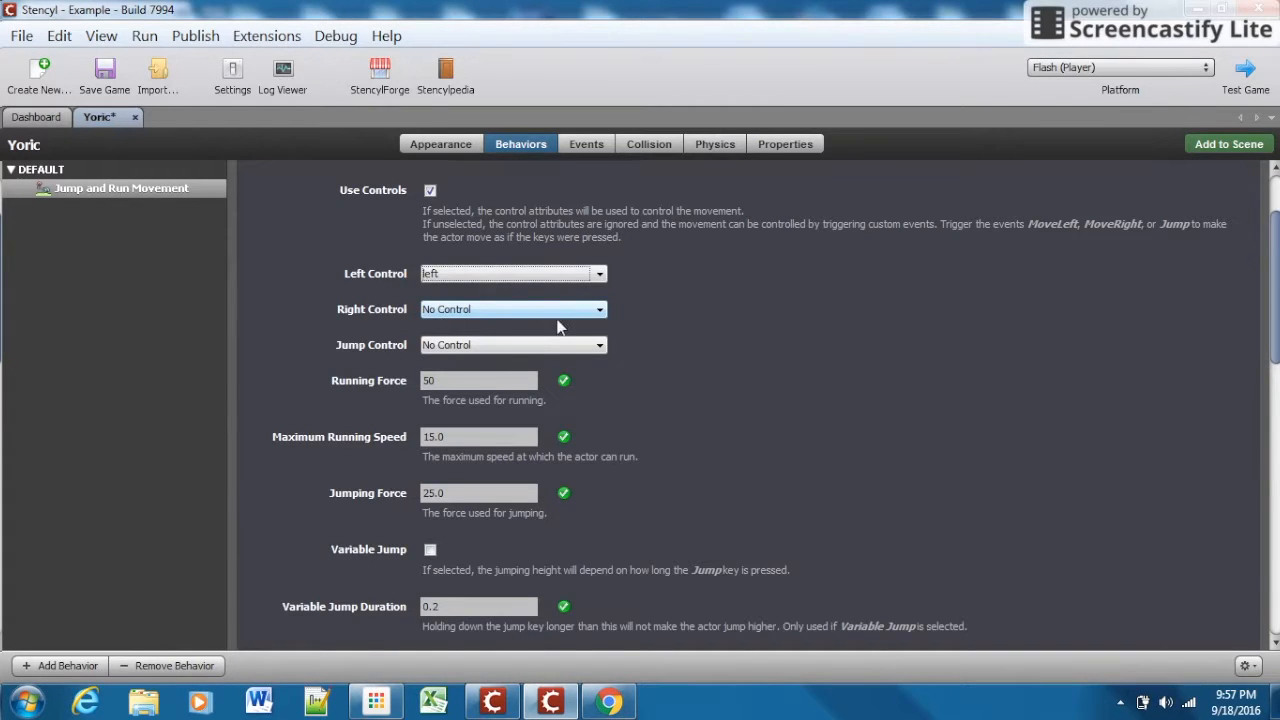
left_click(603, 313)
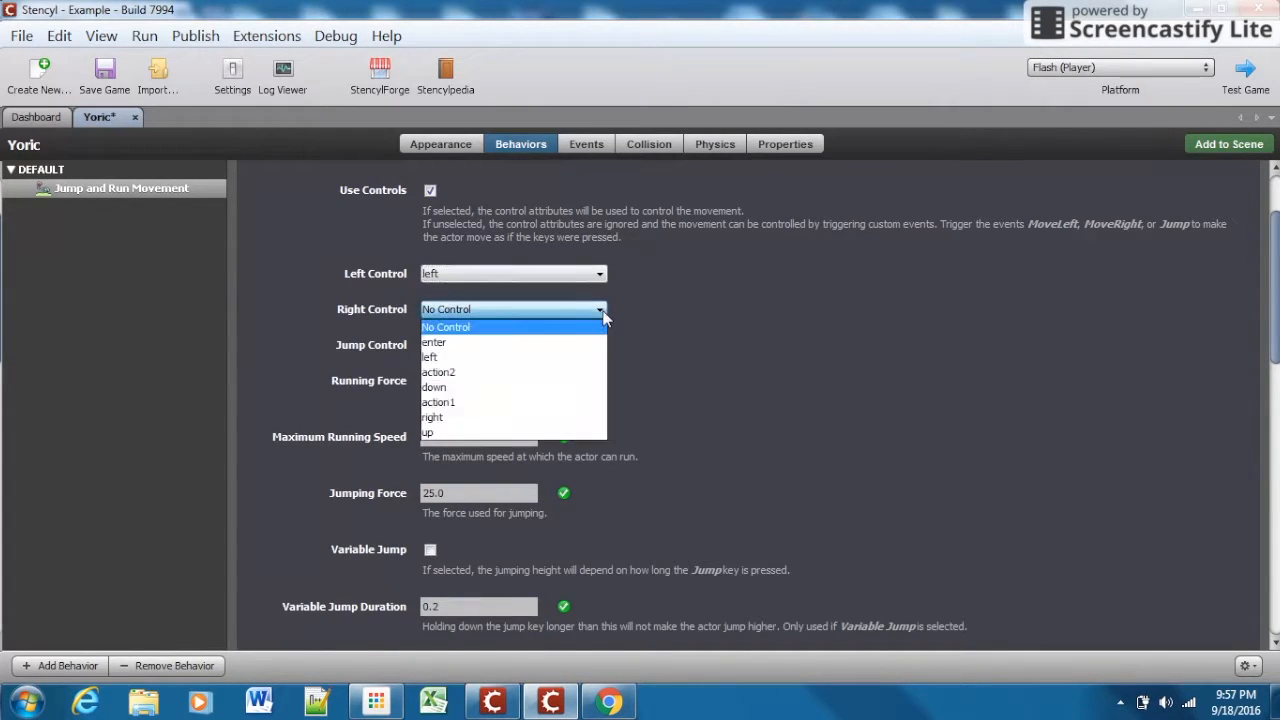
left_click(551, 418)
left_click(597, 349)
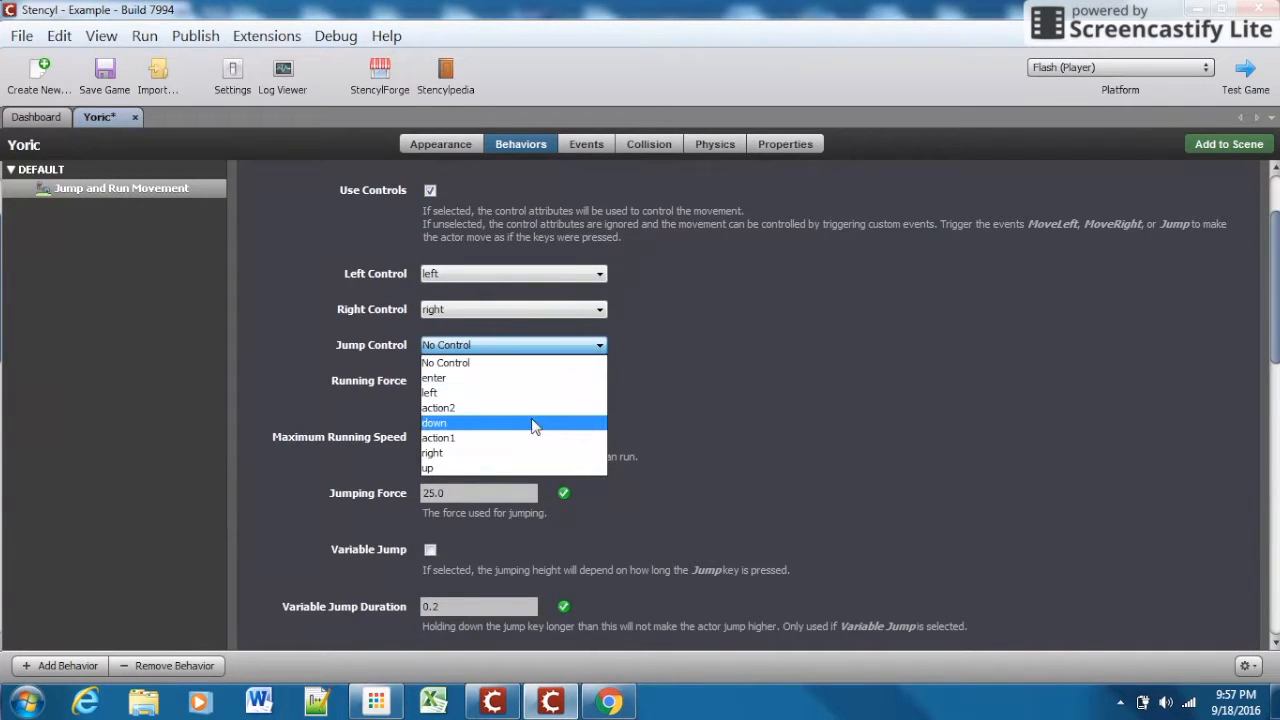
left_click(501, 467)
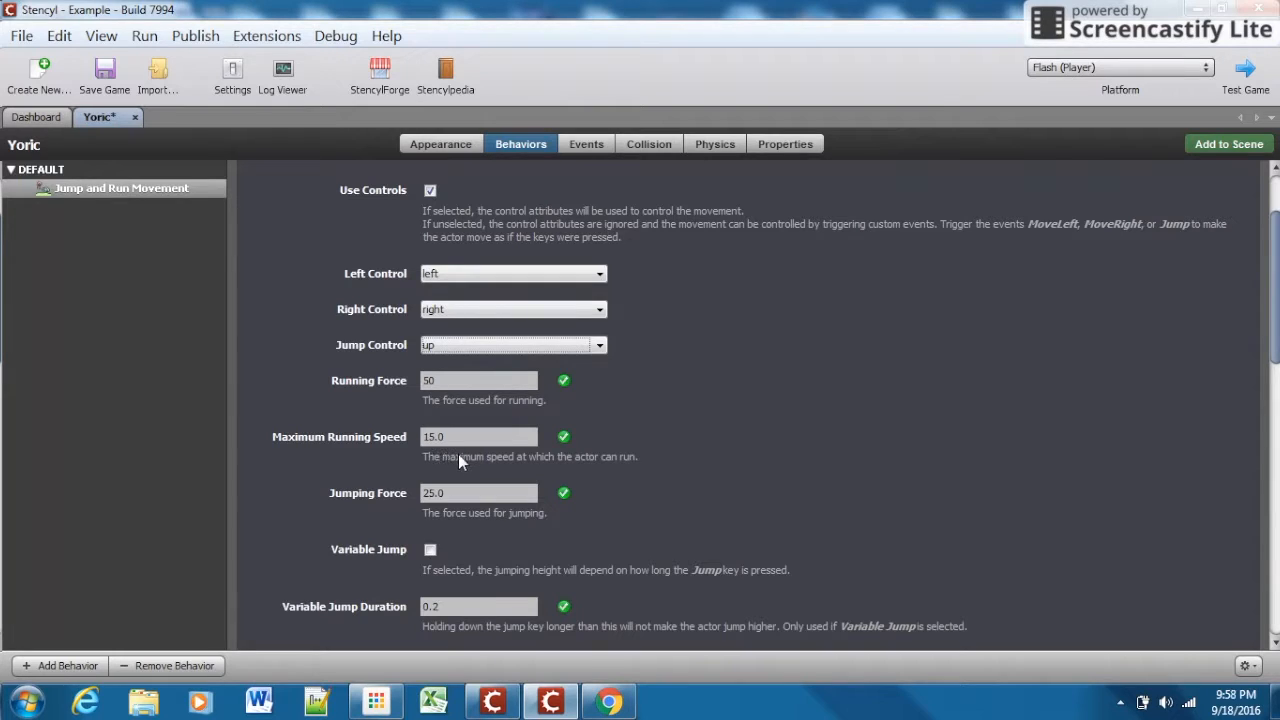
Assign the Idle L animation to Idle Left and the Idle R animation to Idle Right
scroll(458, 460, "down", 3)
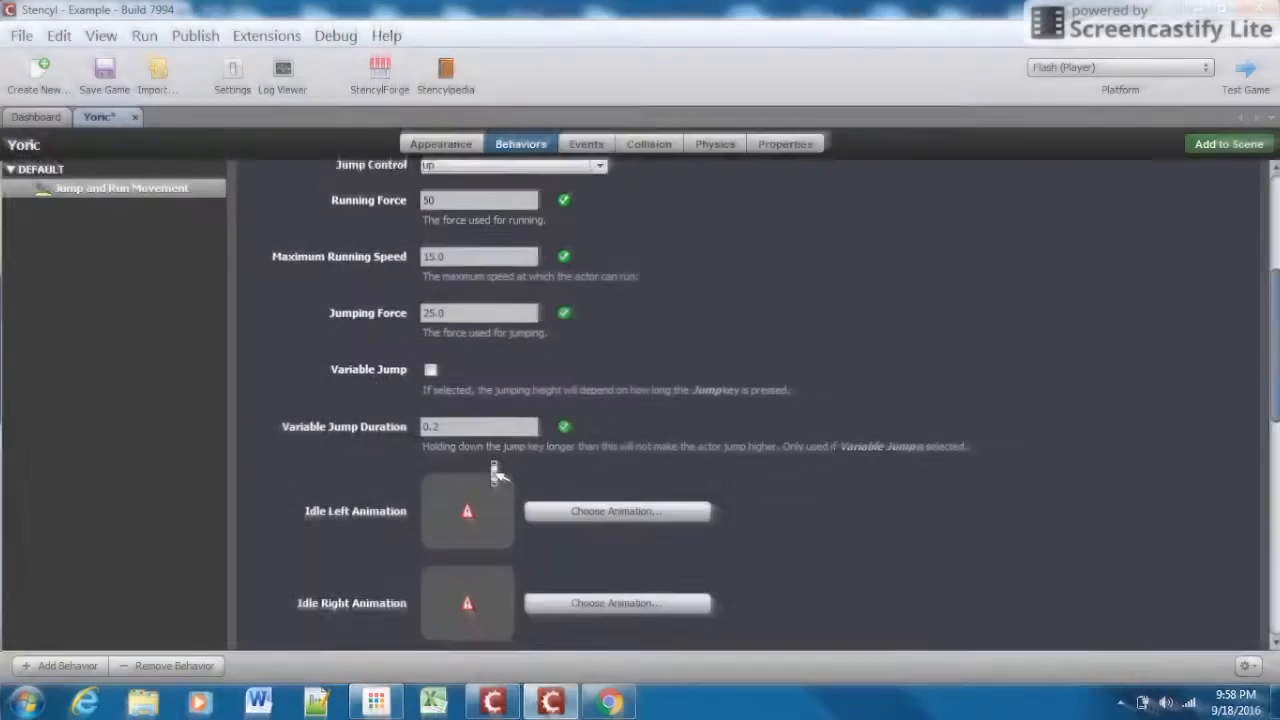
scroll(493, 472, "down", 2)
scroll(493, 472, "down", 4)
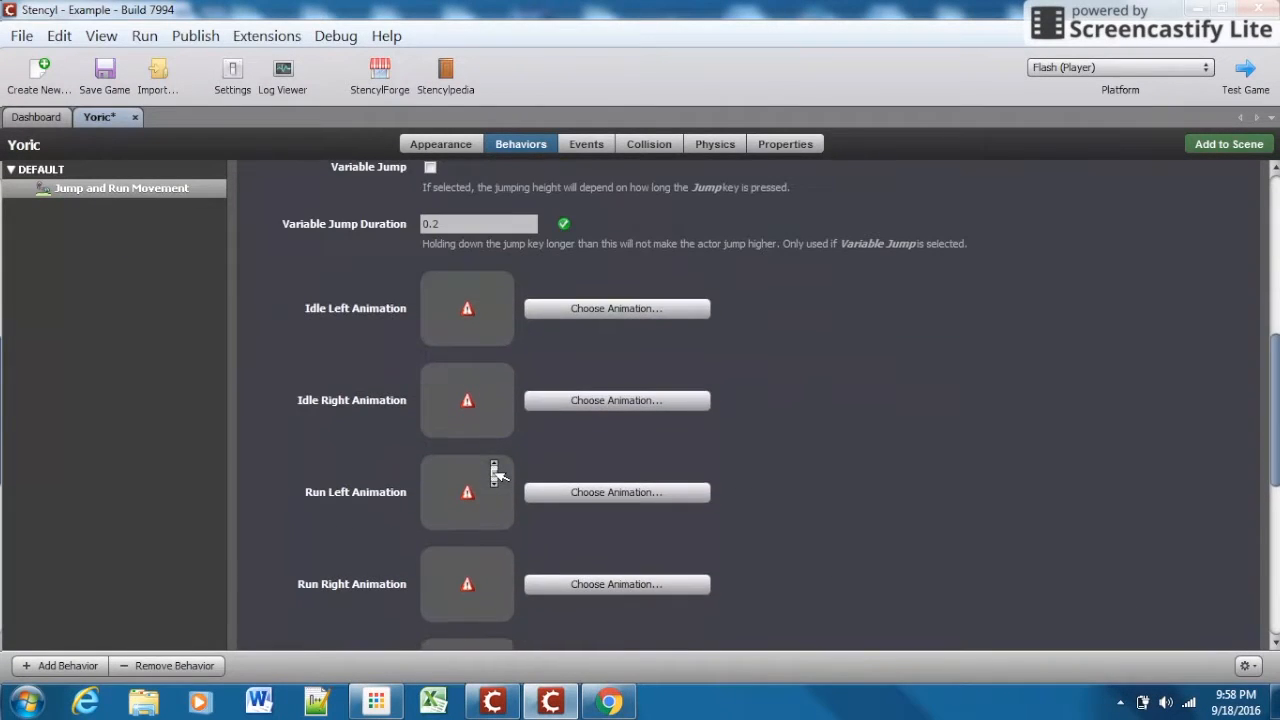
scroll(493, 472, "down", 1)
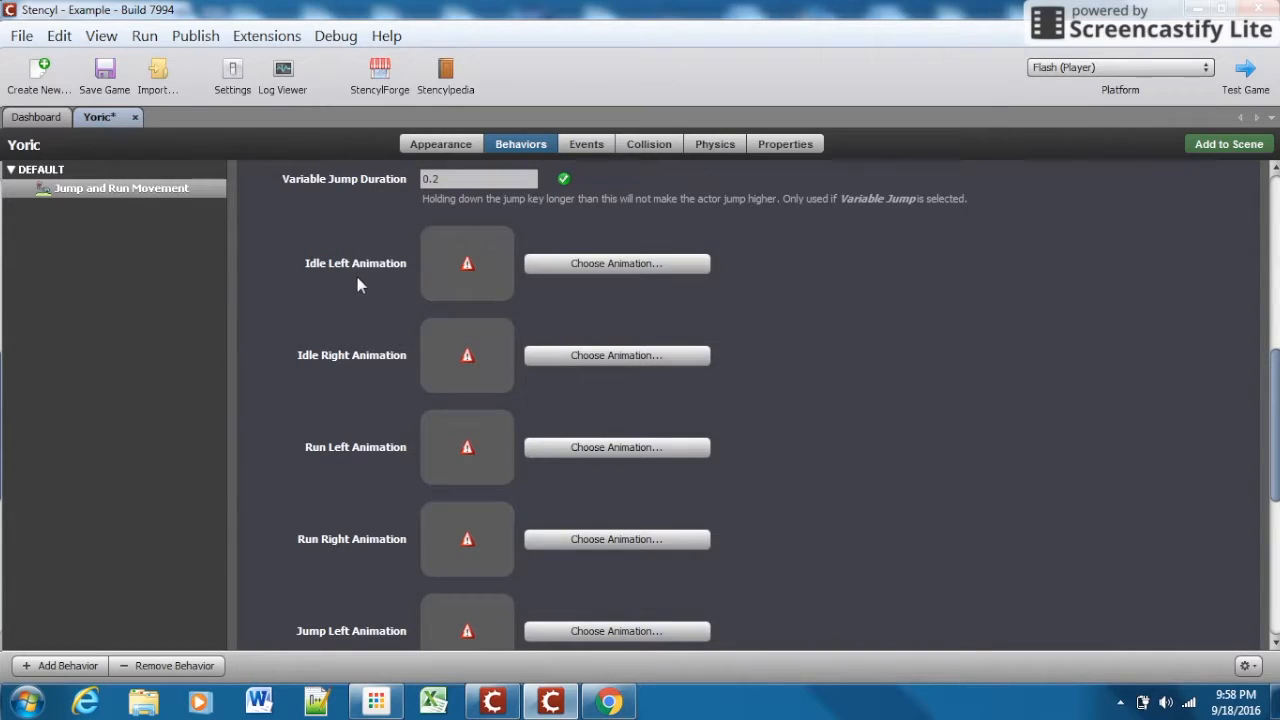
left_click(616, 263)
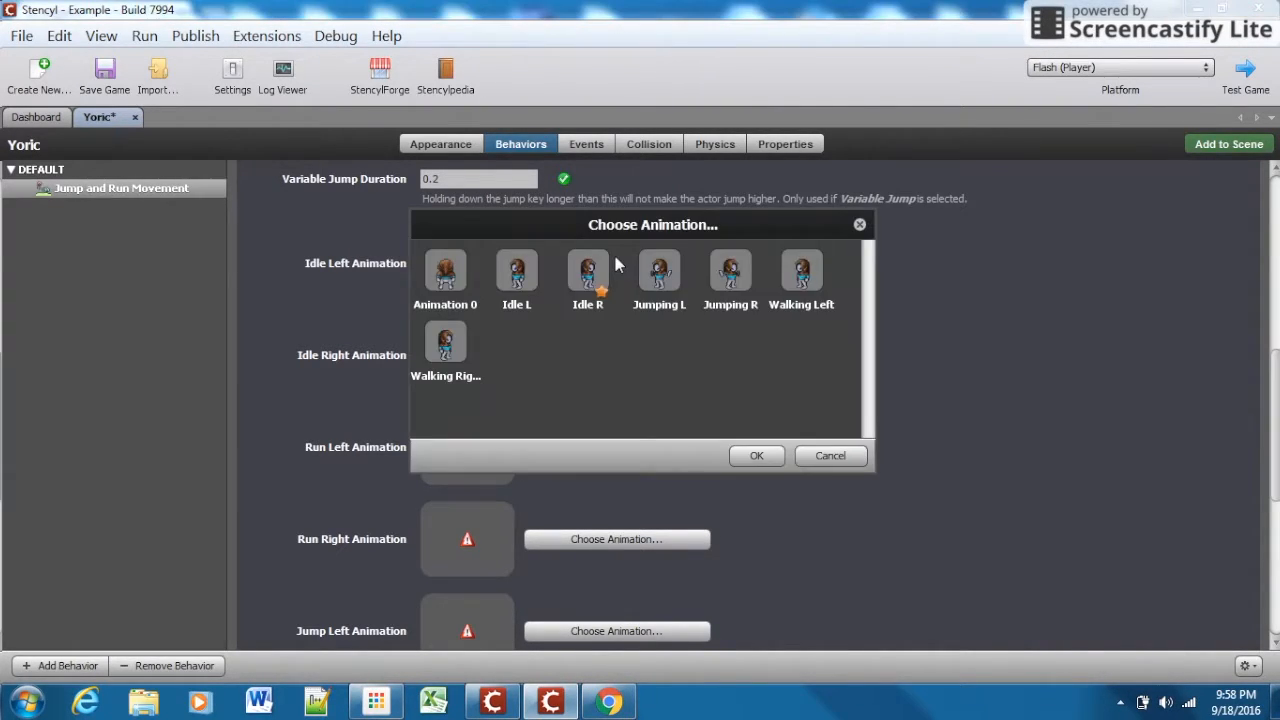
left_click(517, 278)
double_click(517, 278)
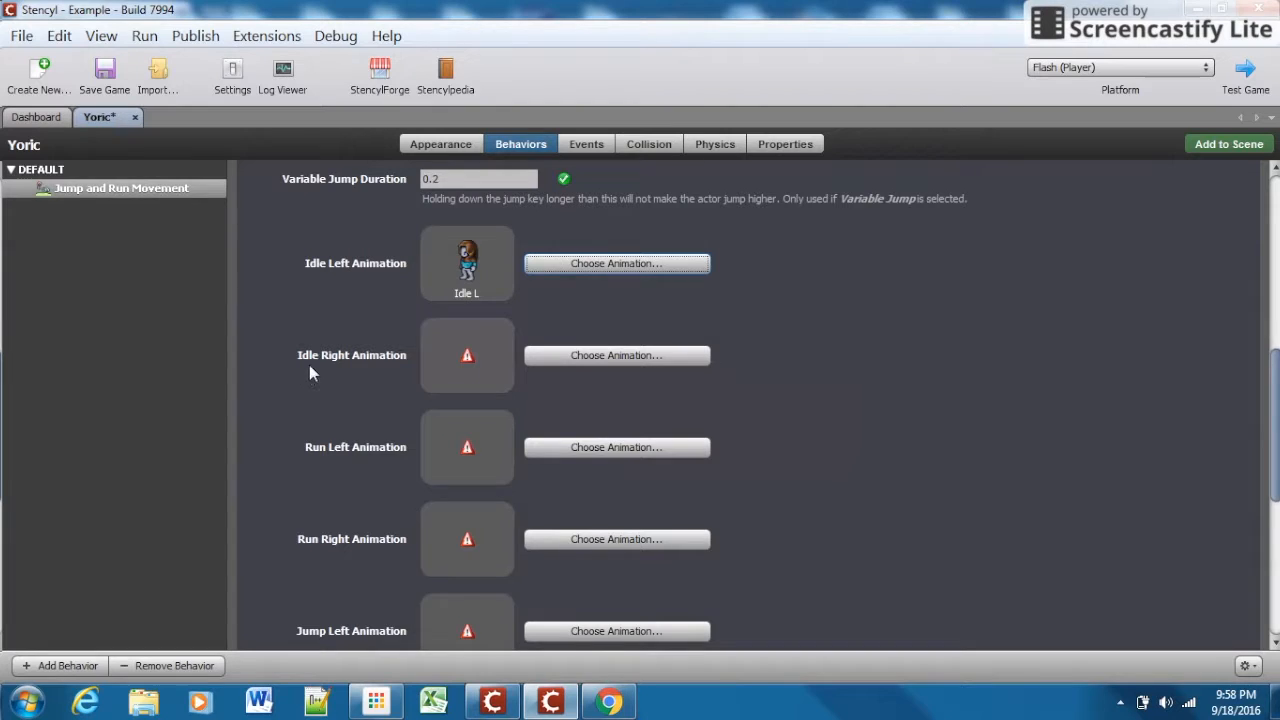
left_click(614, 360)
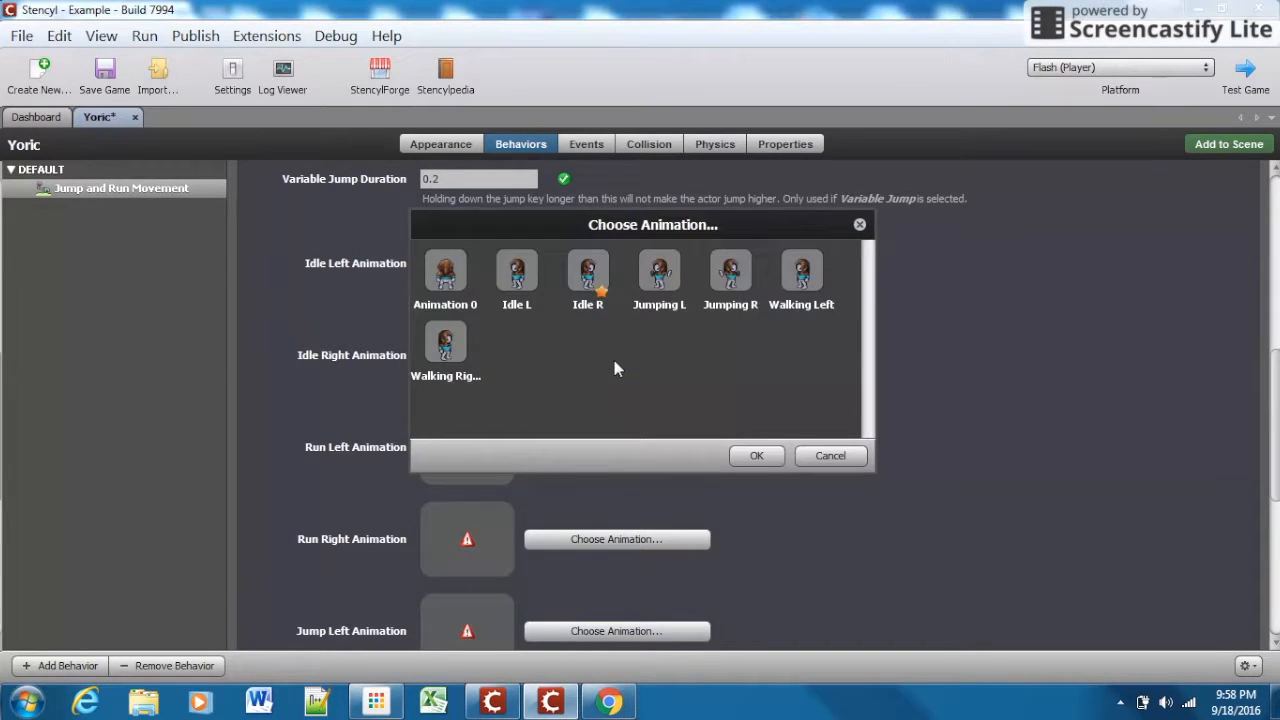
double_click(591, 284)
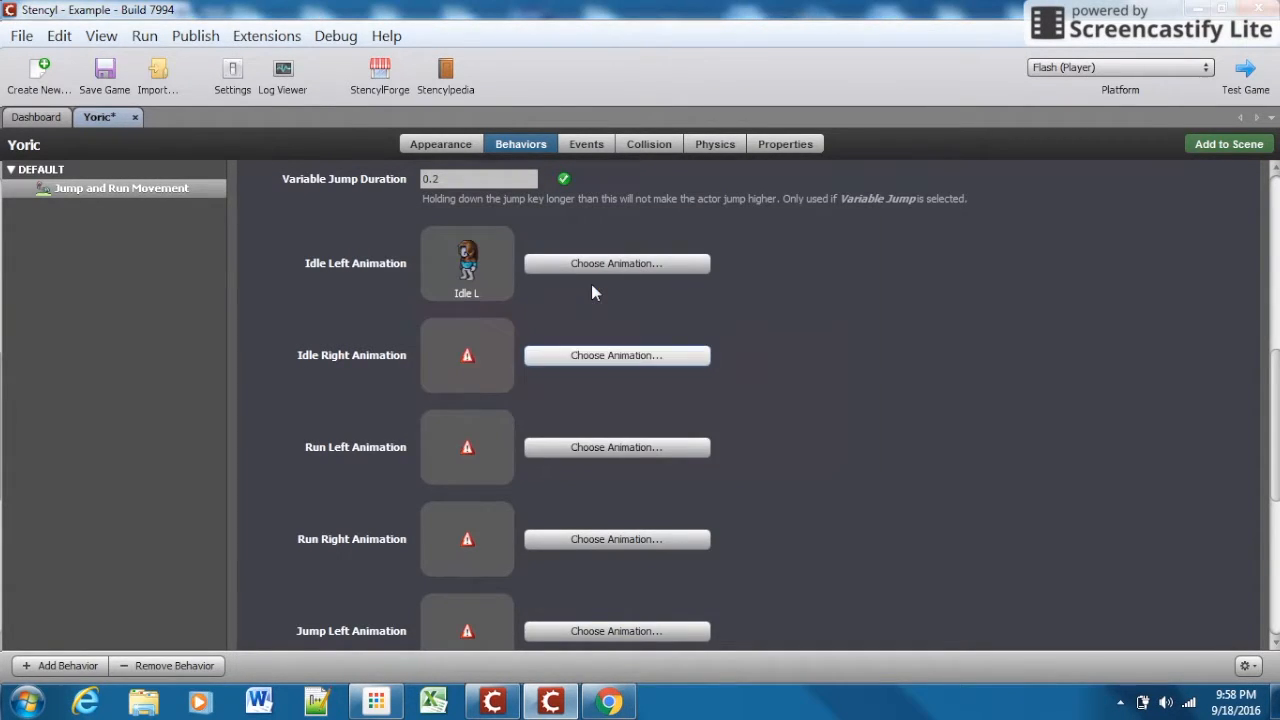
Assign the Walking Left animation to Run Left and the Walking Right animation to Run Right
left_click(574, 448)
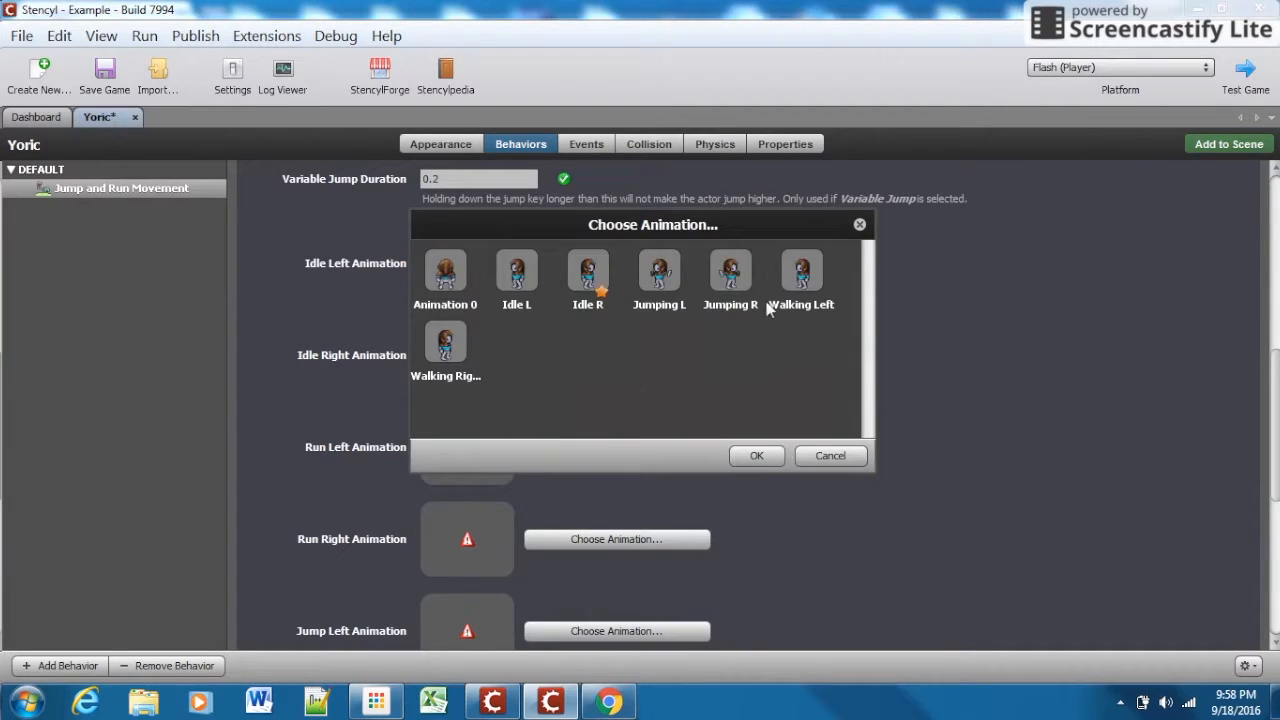
double_click(796, 278)
left_click(592, 543)
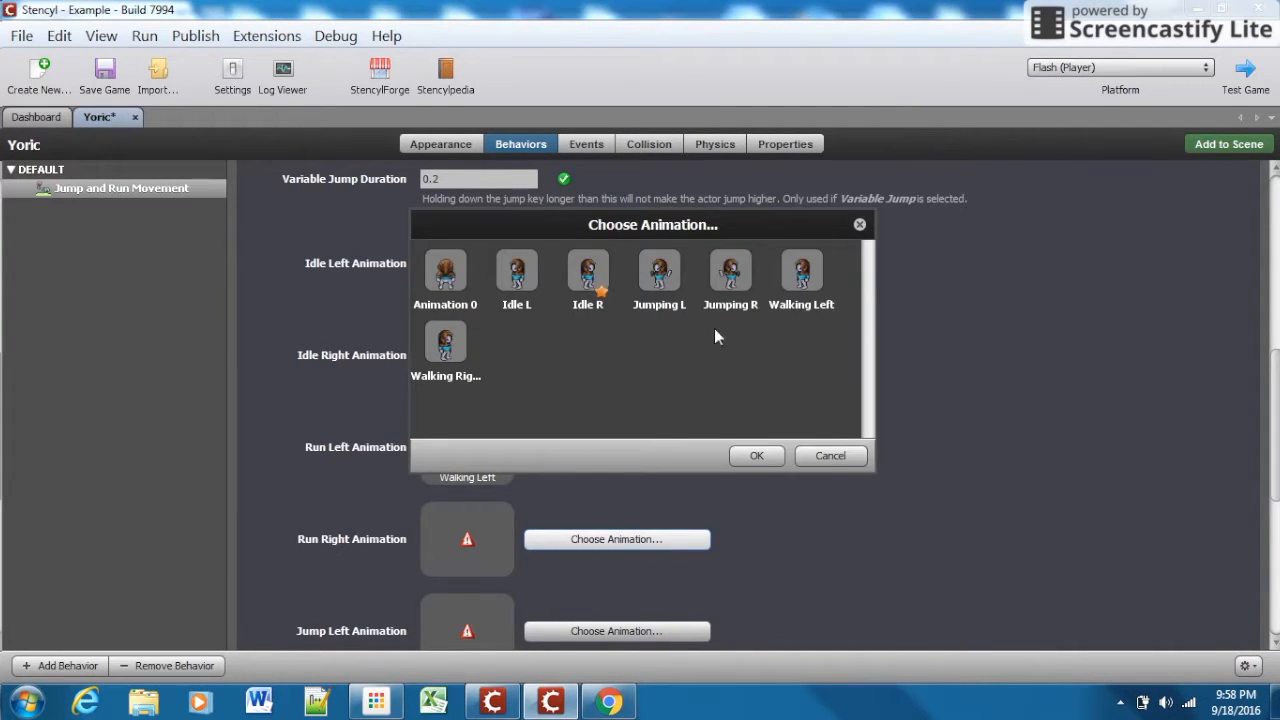
double_click(446, 348)
Assign Jumping L to Jump Left Animation and Jumping R to Jump Right Animation, and save the game
scroll(500, 400, "down", 4)
left_click(615, 430)
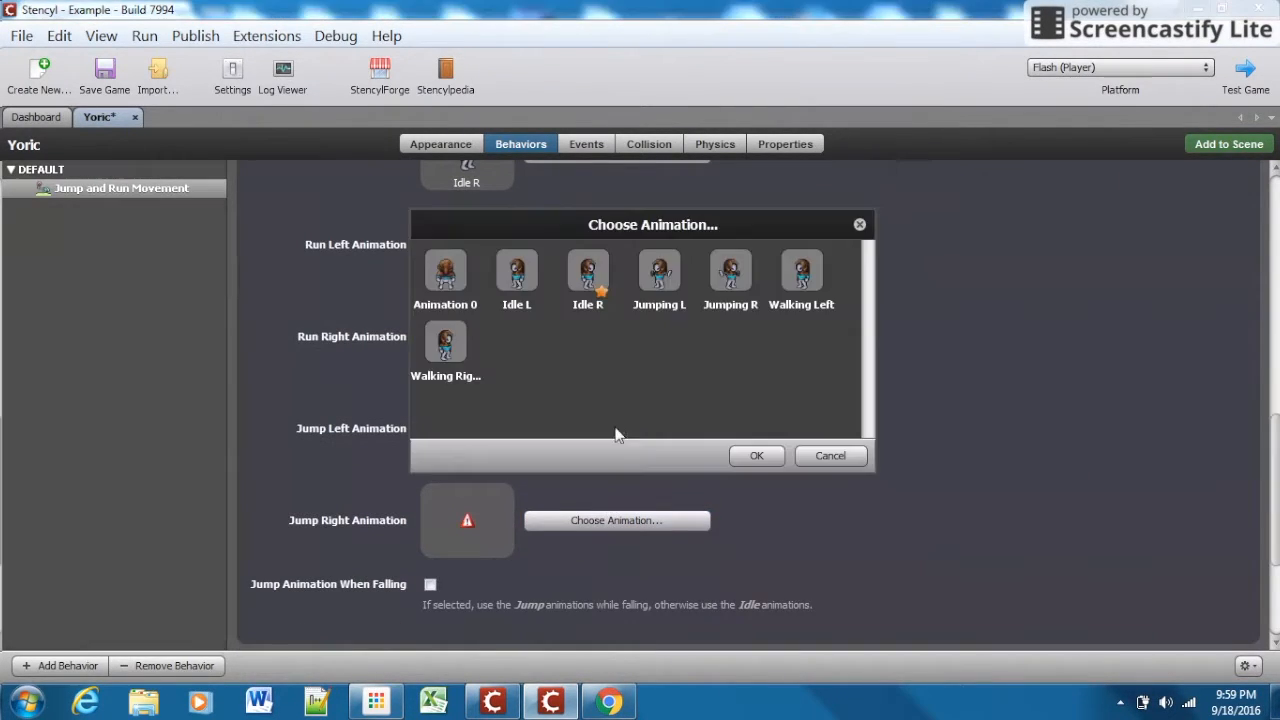
double_click(669, 284)
left_click(577, 524)
double_click(737, 275)
scroll(791, 417, "down", 2)
scroll(791, 417, "up", 3)
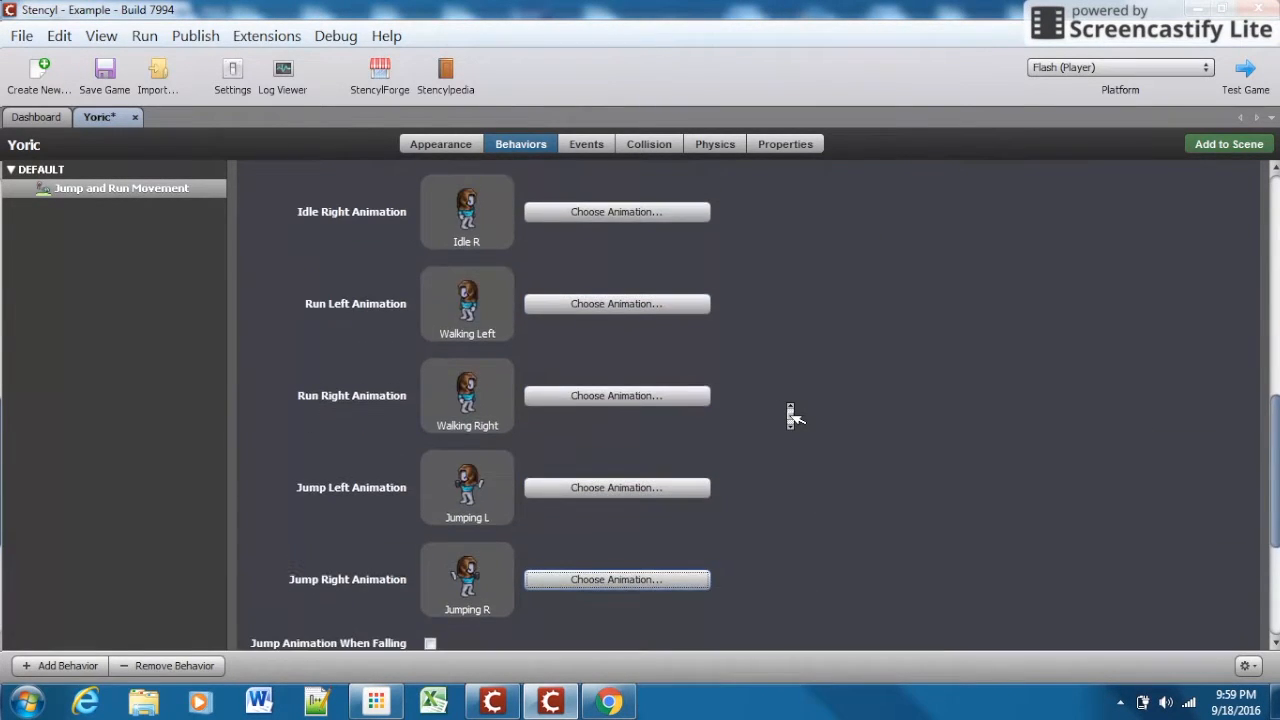
scroll(790, 415, "up", 3)
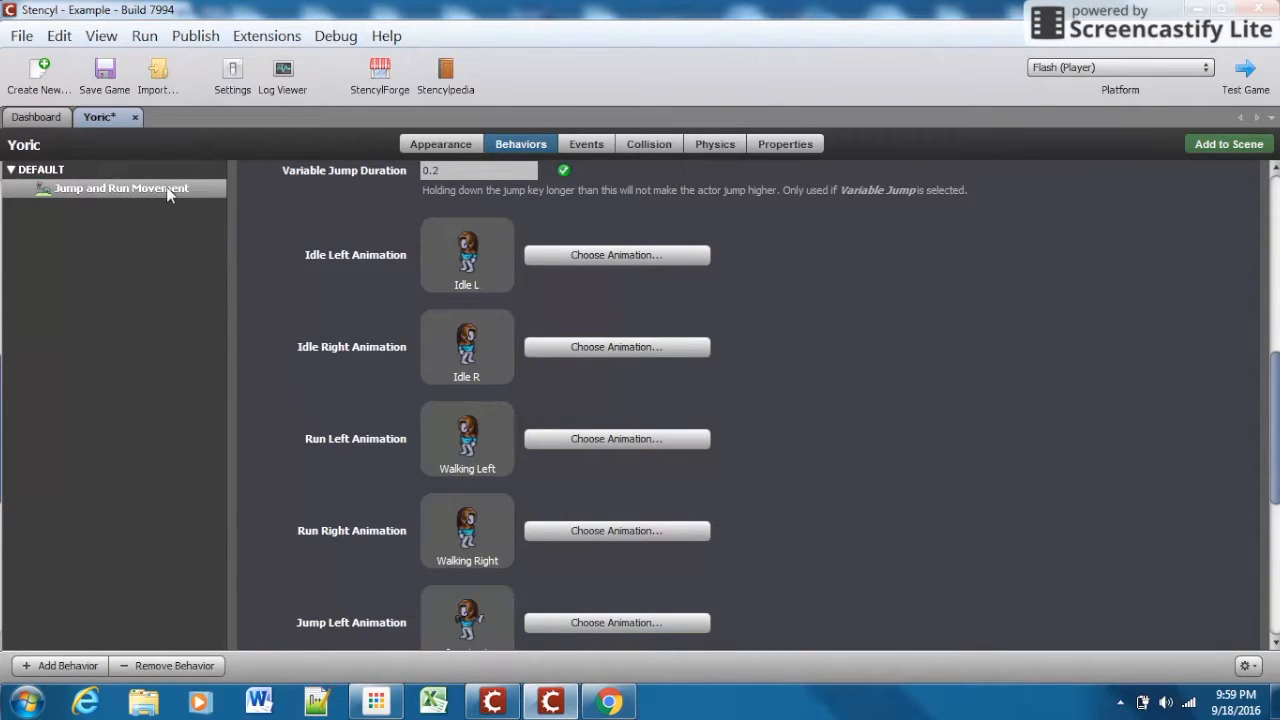
left_click(105, 78)
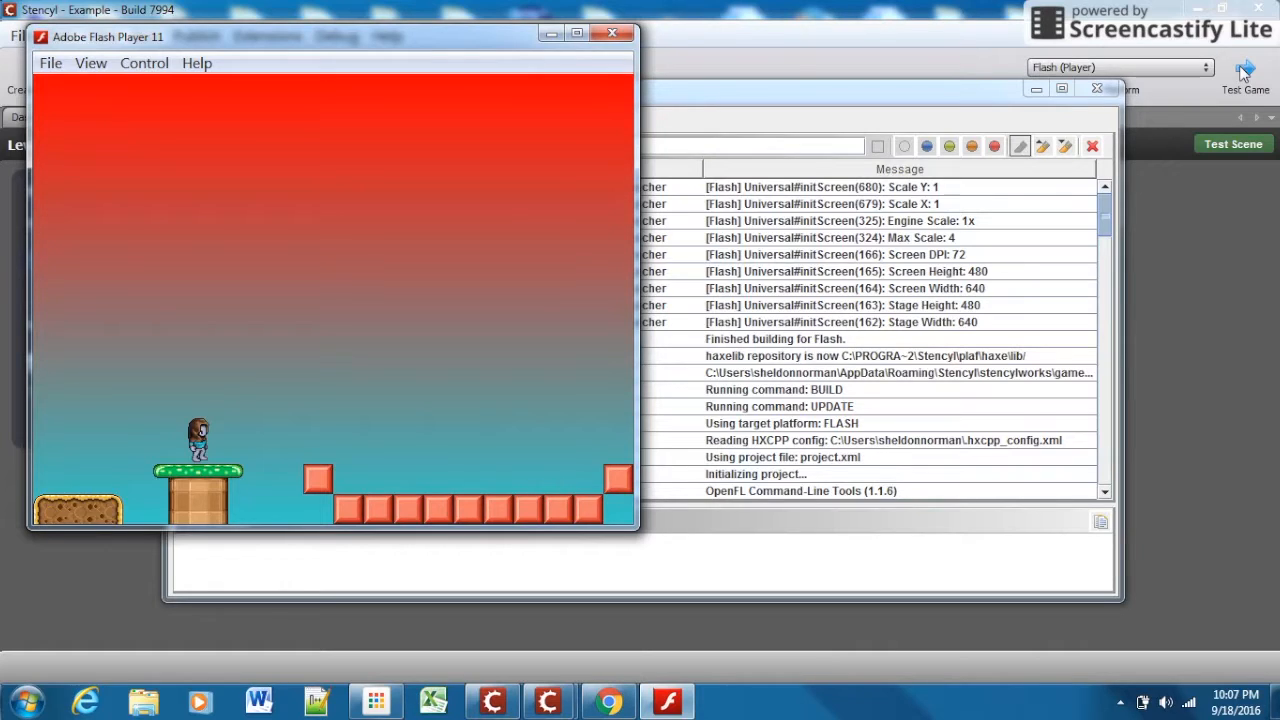
Play-test the game by running and jumping Yoric rightward across the platforms to the scene's visible edge
key("Right")
key("Up")
key("Right")
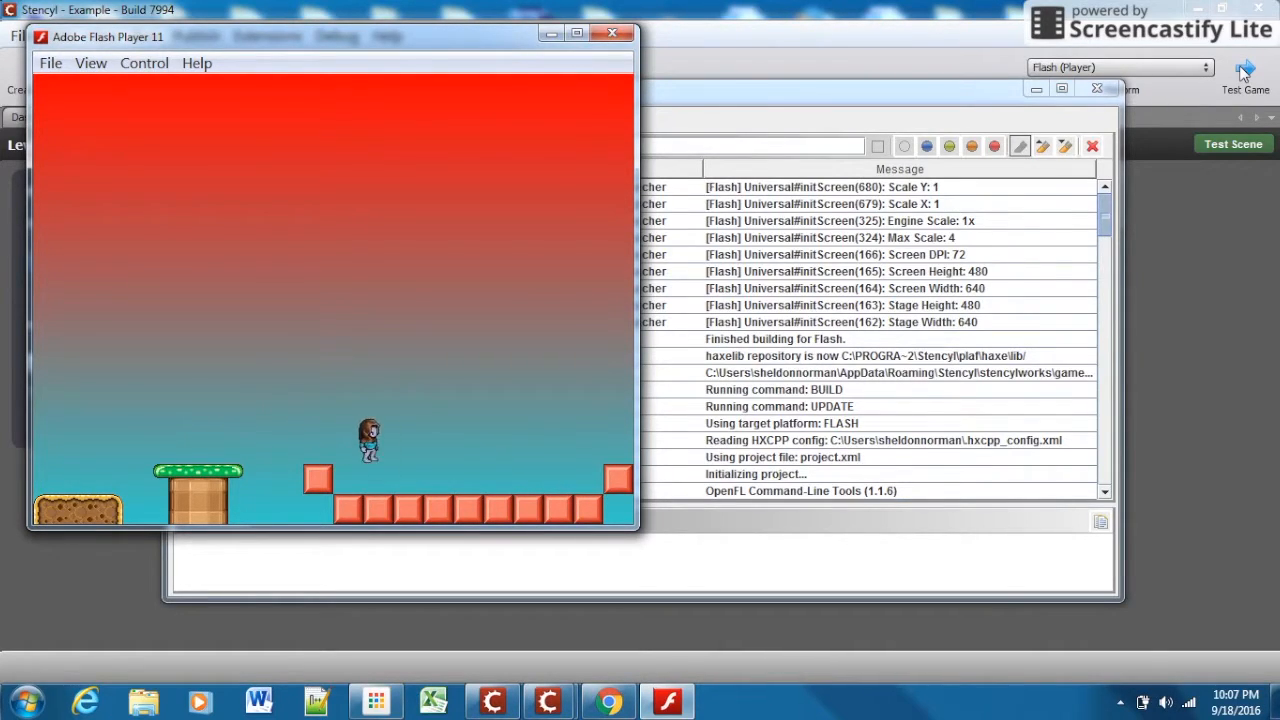
key("Right")
key("Up")
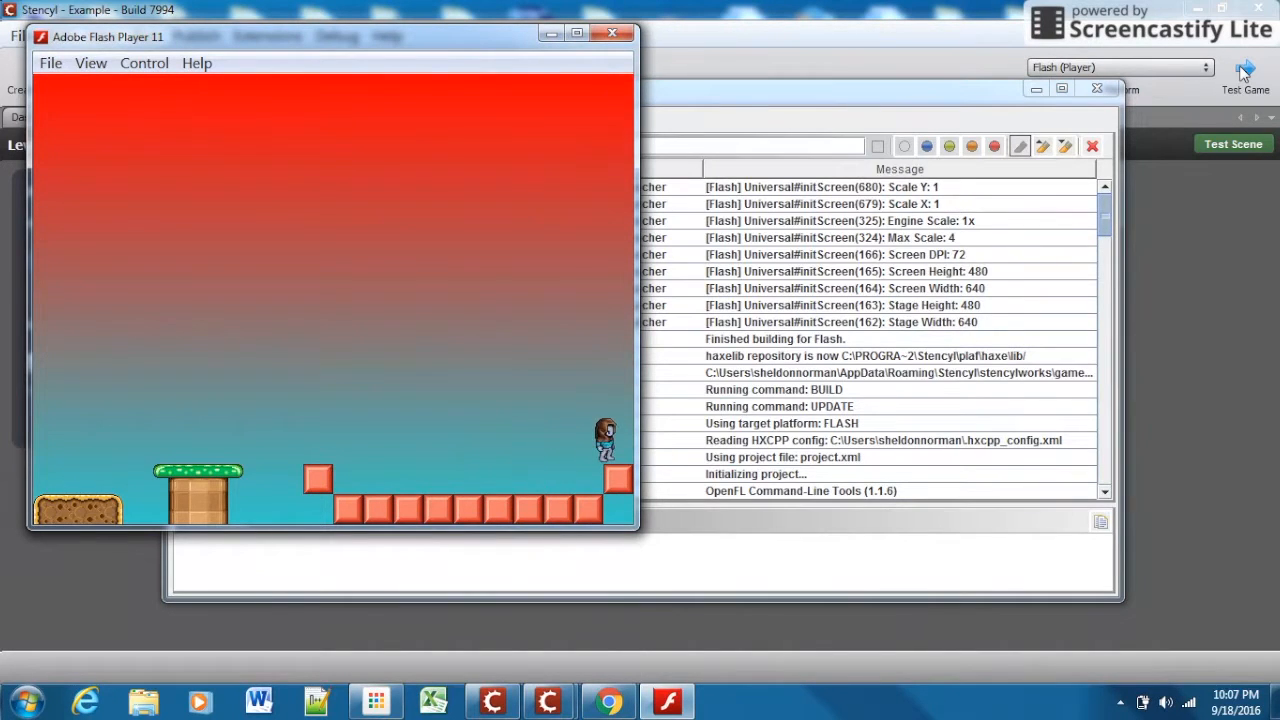
key("Right")
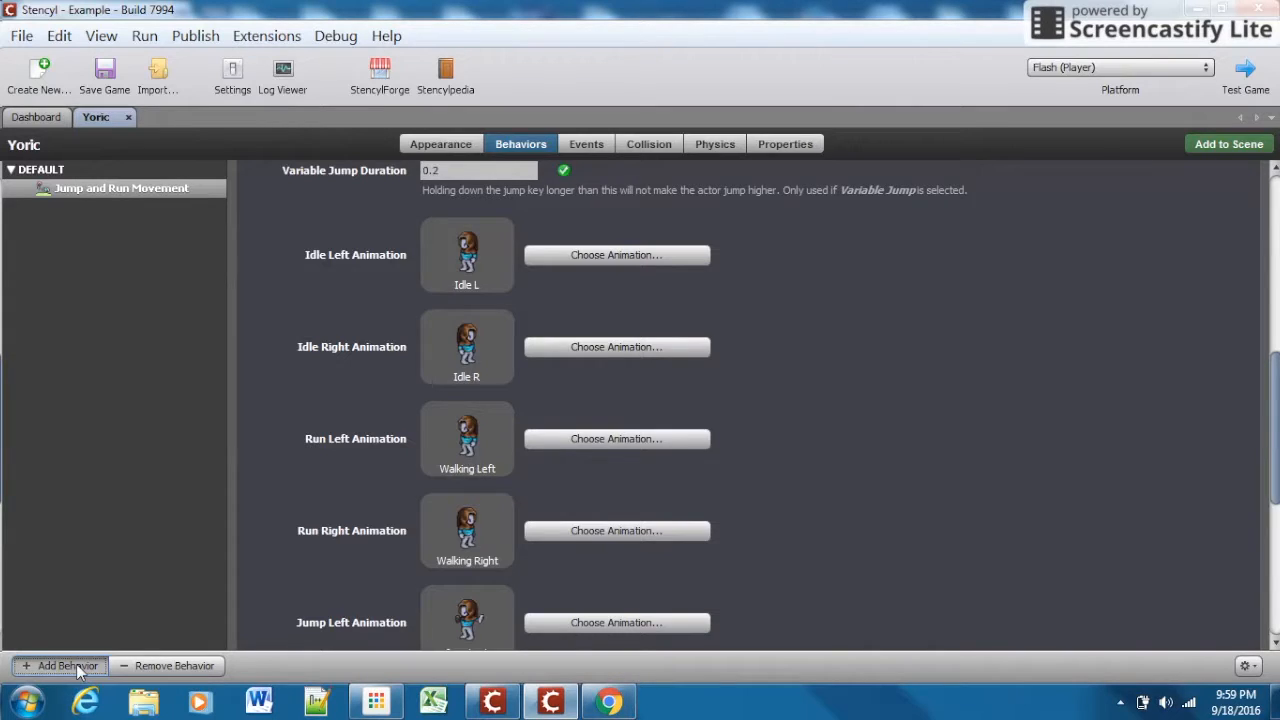
Attach the Camera Follow behavior from the Game library category to Yoric
left_click(66, 666)
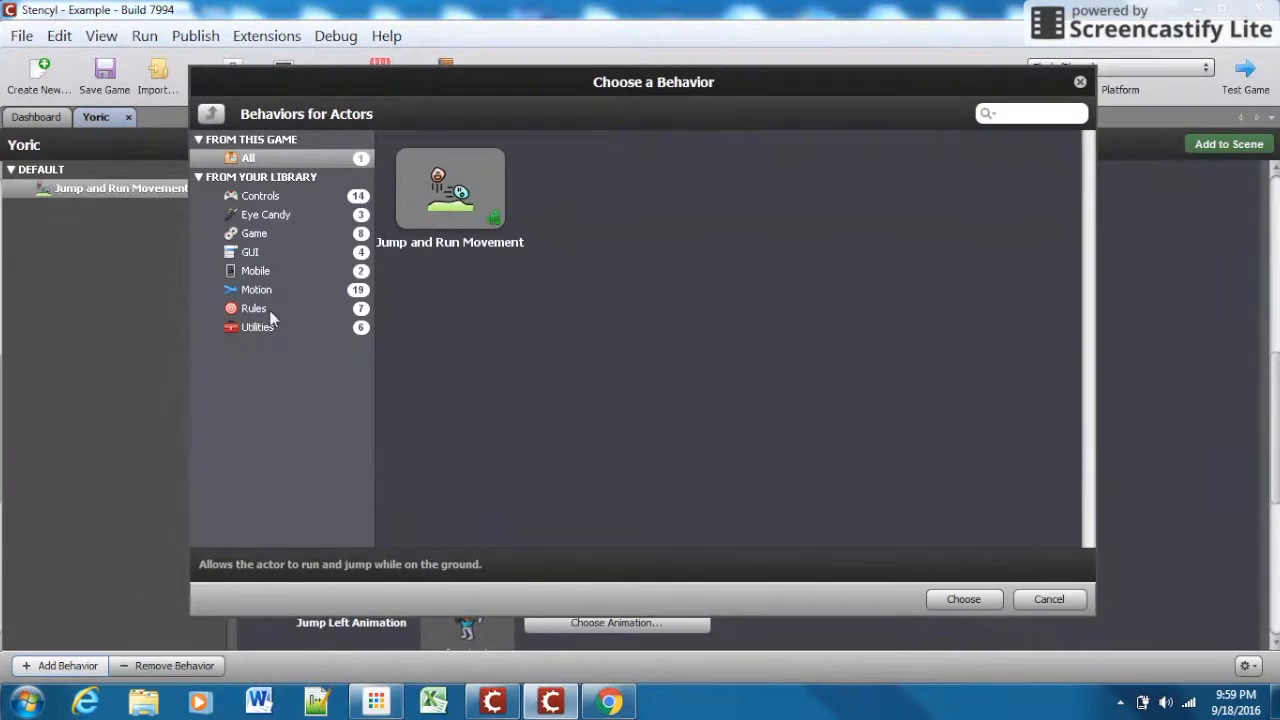
left_click(284, 236)
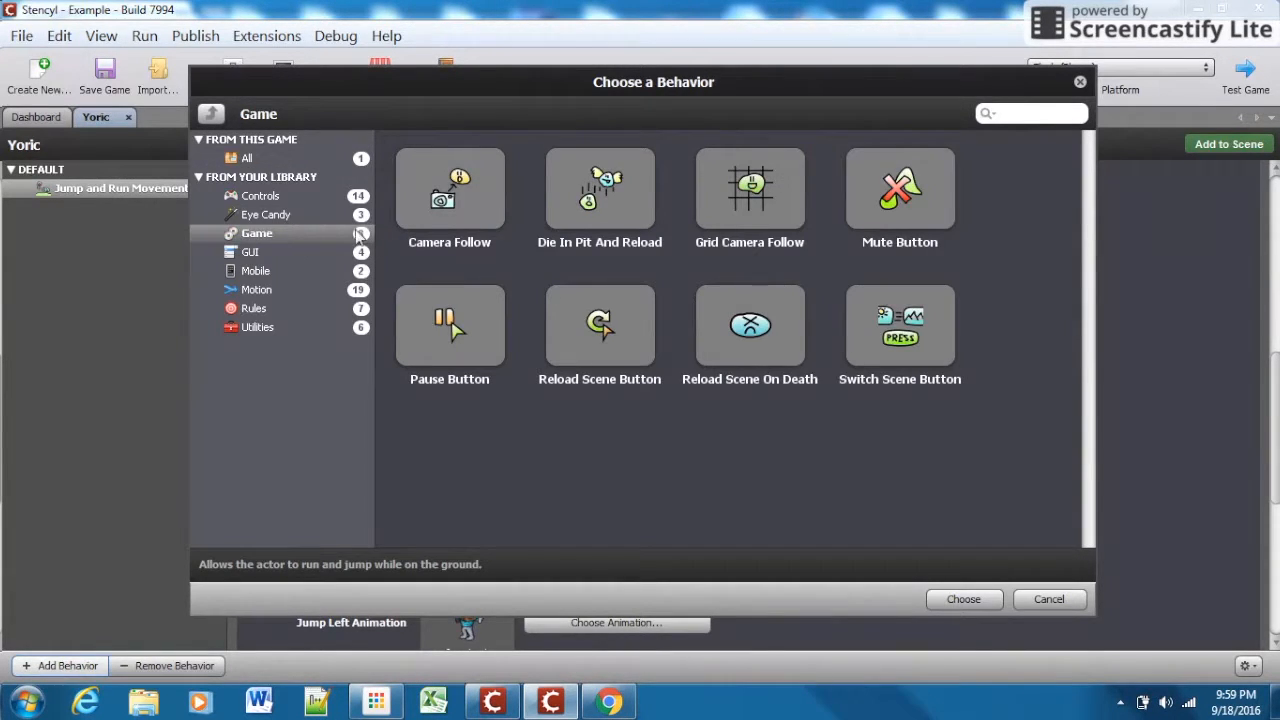
double_click(446, 214)
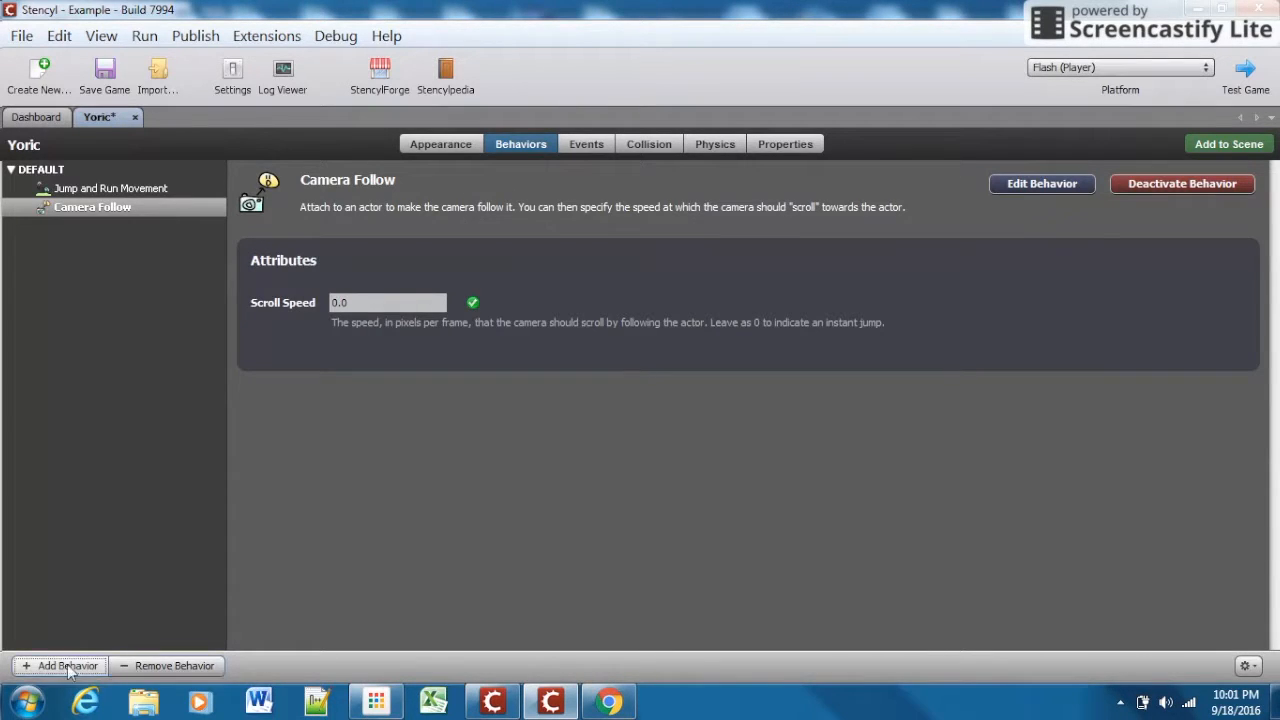
Attach the Cannot Exit Scene behavior from the Motion library category to Yoric
left_click(55, 666)
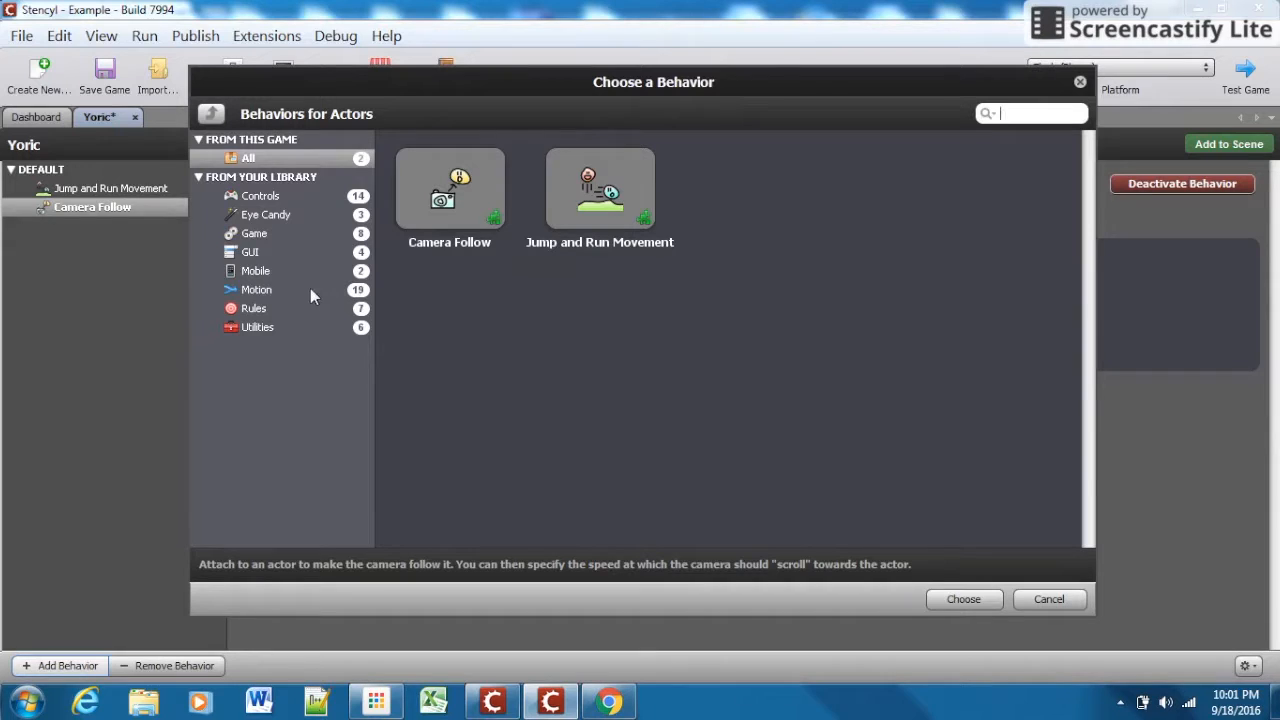
left_click(262, 292)
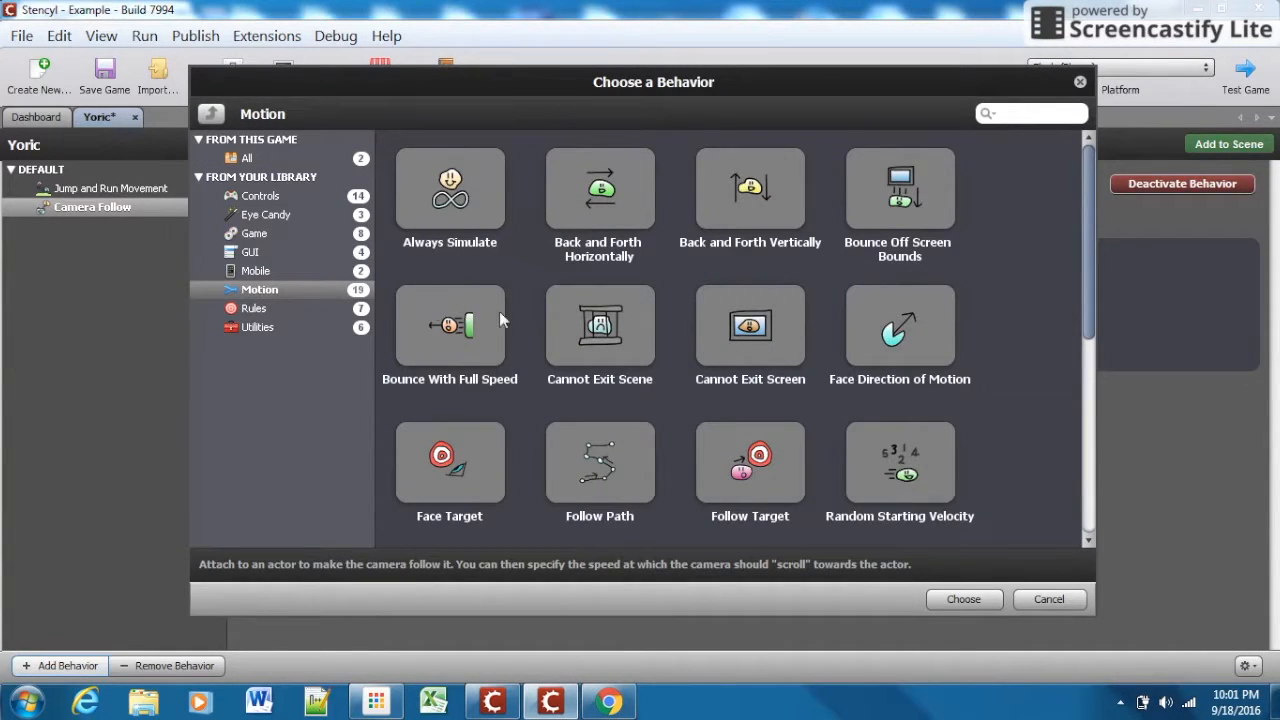
left_click(584, 342)
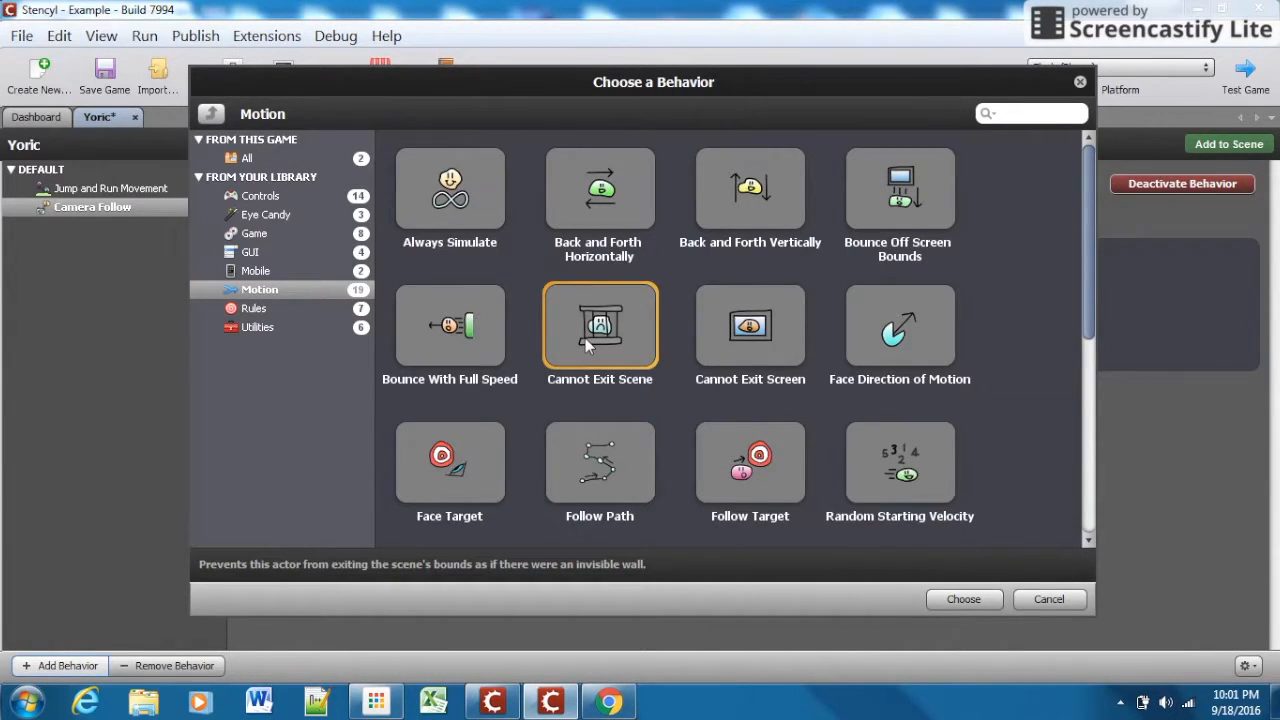
double_click(588, 344)
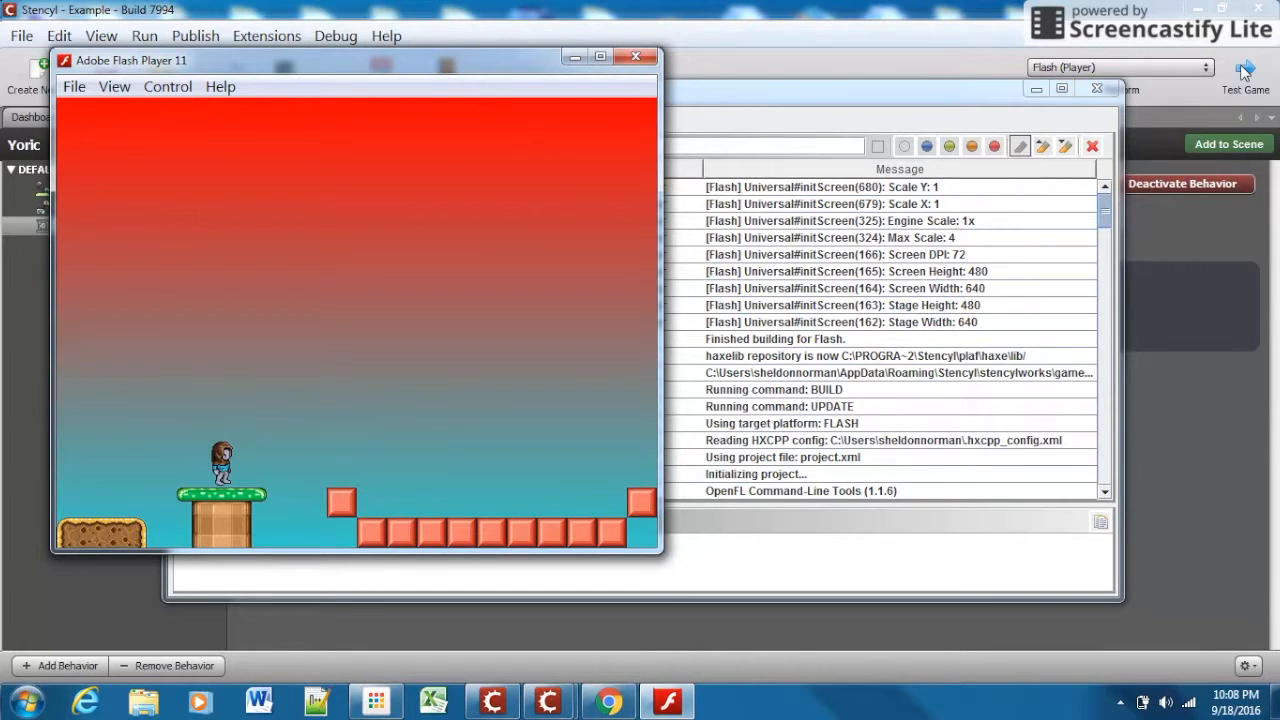
Play-test the game by running and jumping Yoric rightward over the red blocks onto the grass platforms
key("Right")
key("Up")
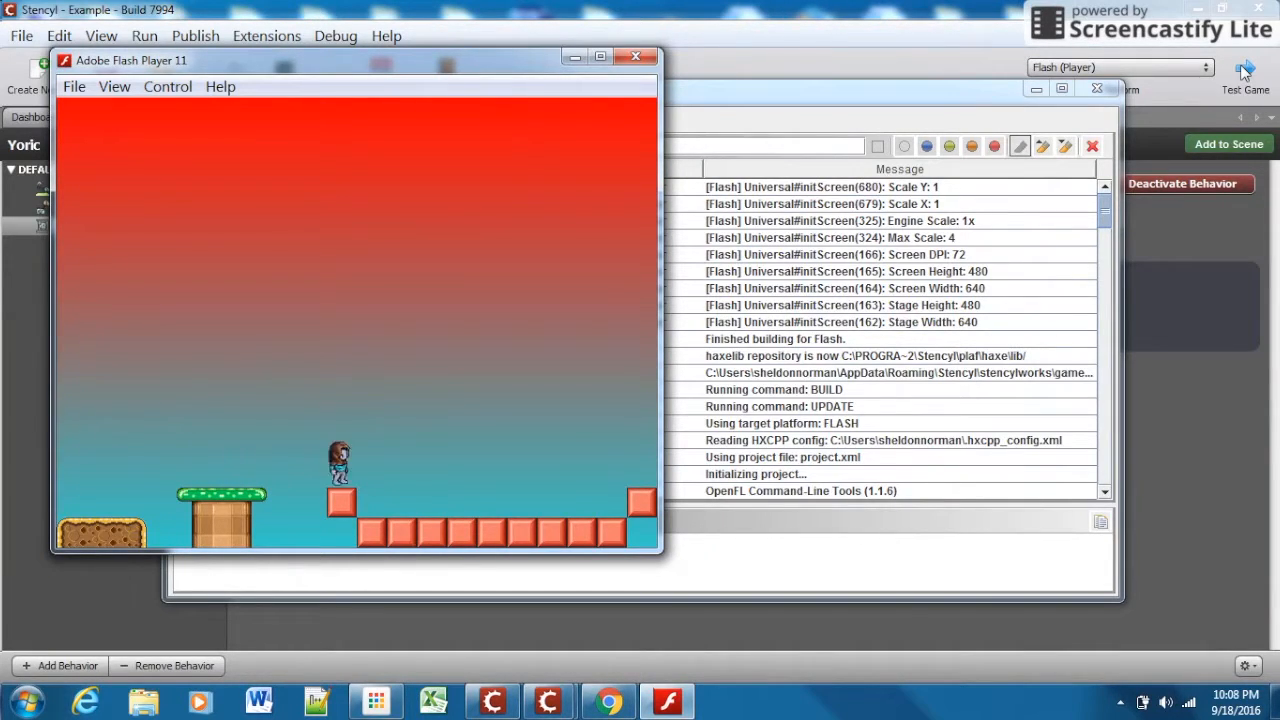
key("Right")
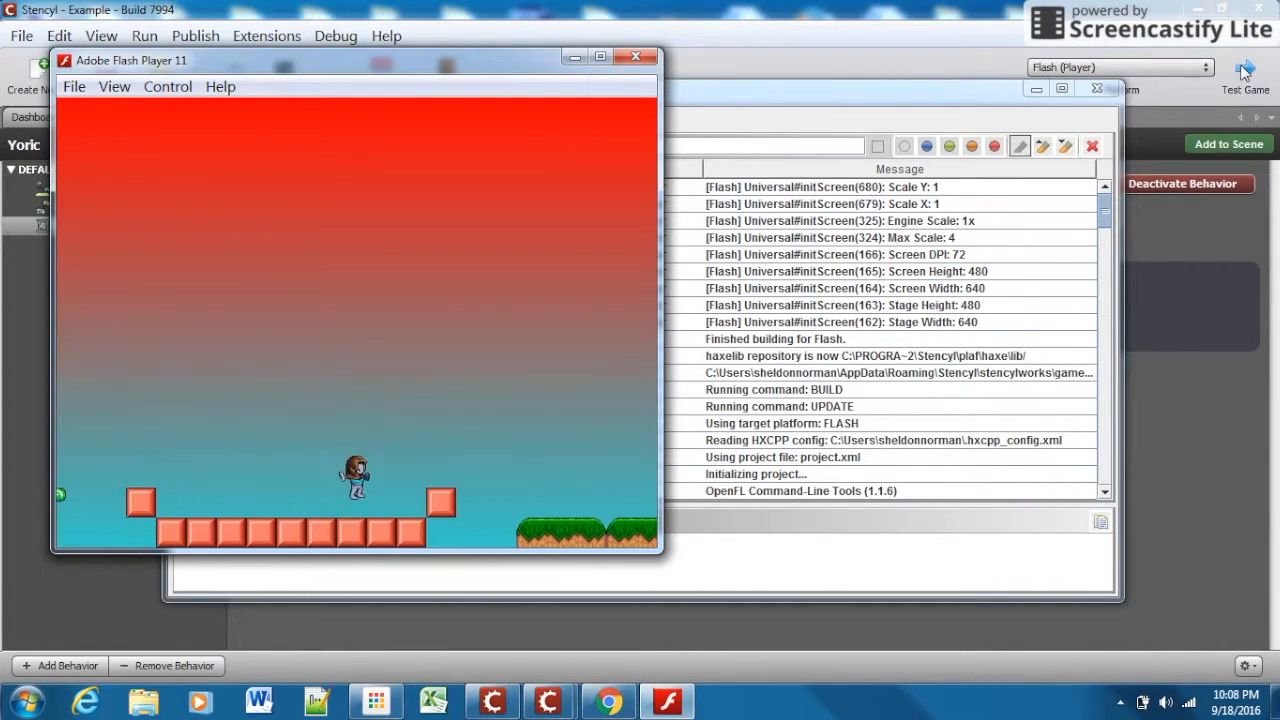
key("Right")
key("Up")
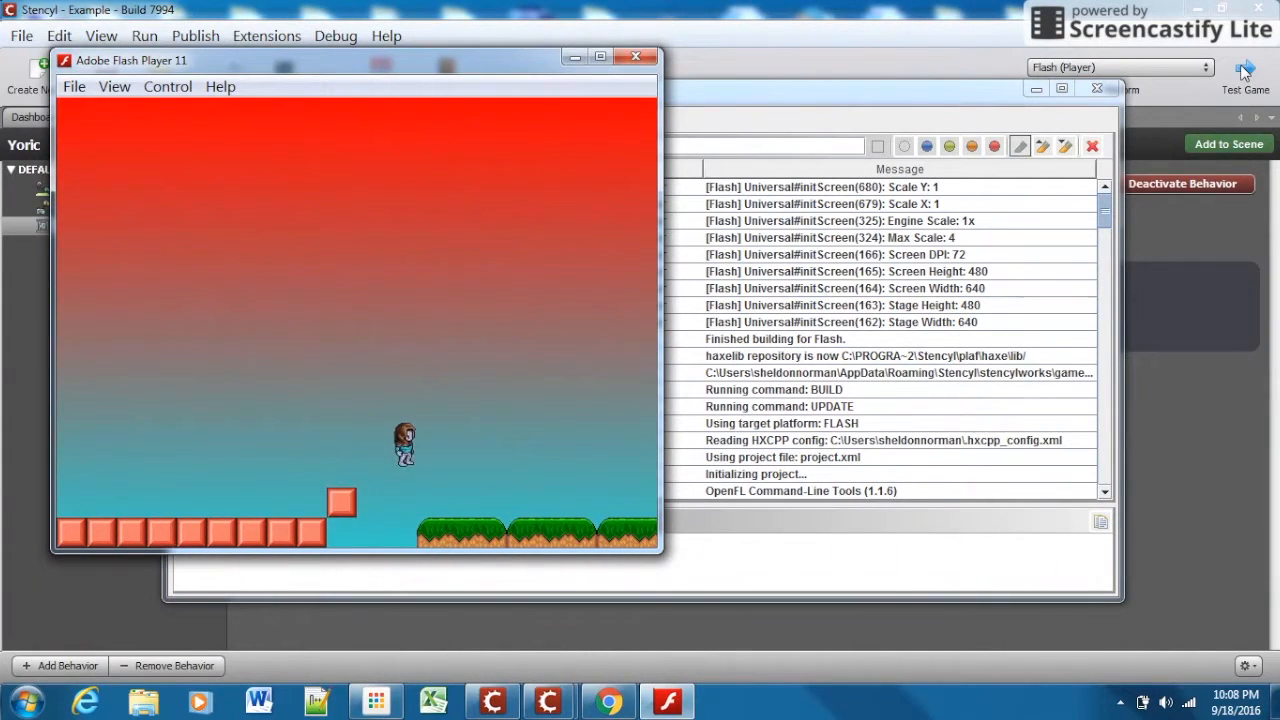
key("Right")
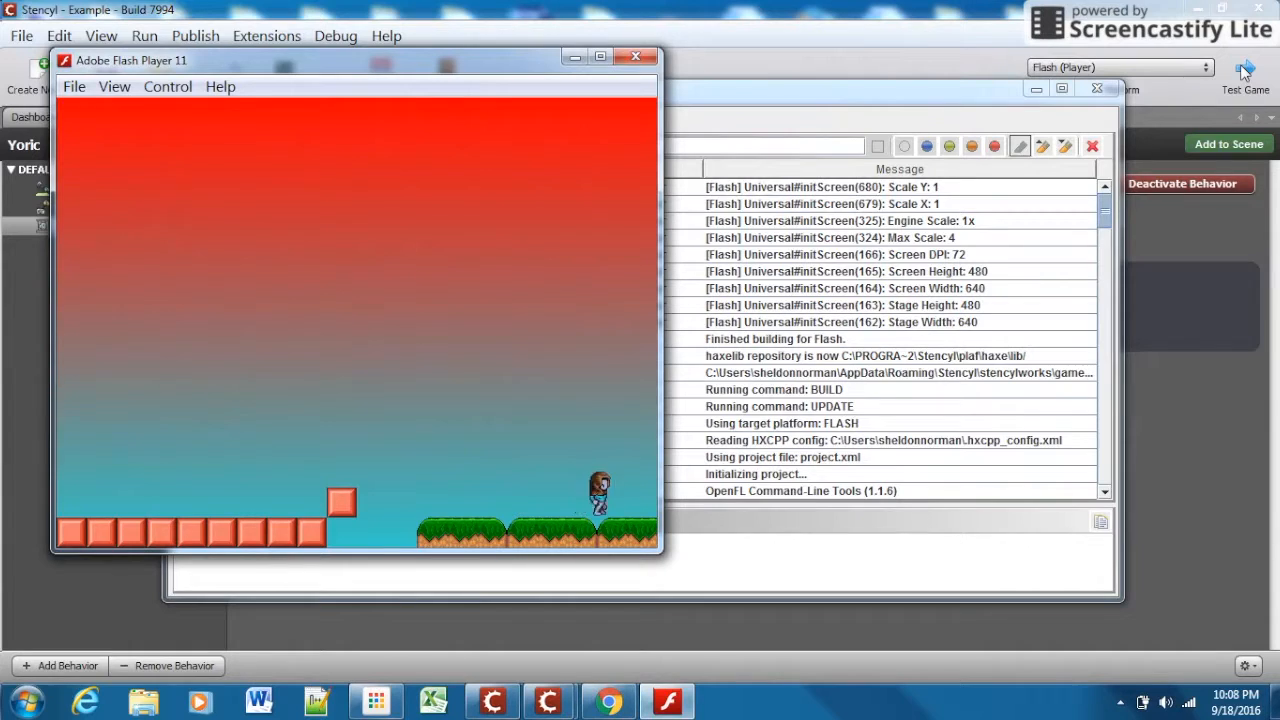
Test the return path by running and jumping Yoric leftward to the dirt platform at the start of the scene
key("Left")
key("Right")
key("Left")
key("Left")
key("Up")
key("Left")
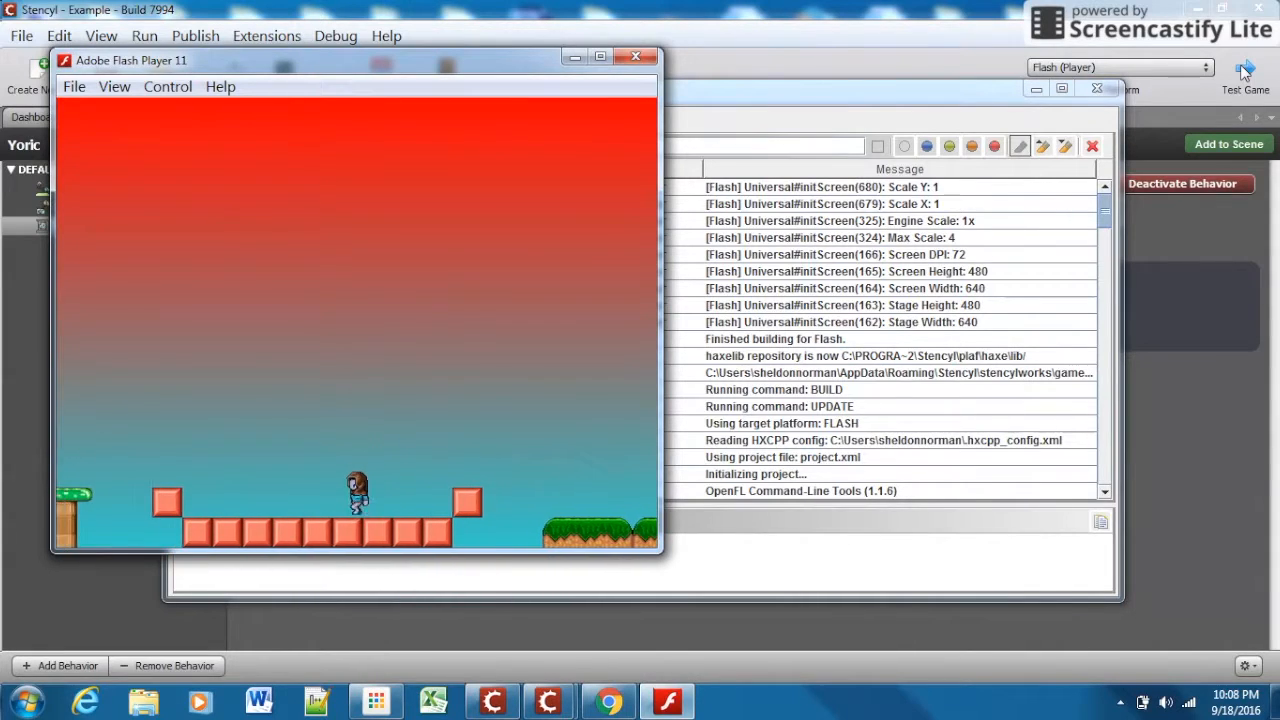
key("Left")
key("Up")
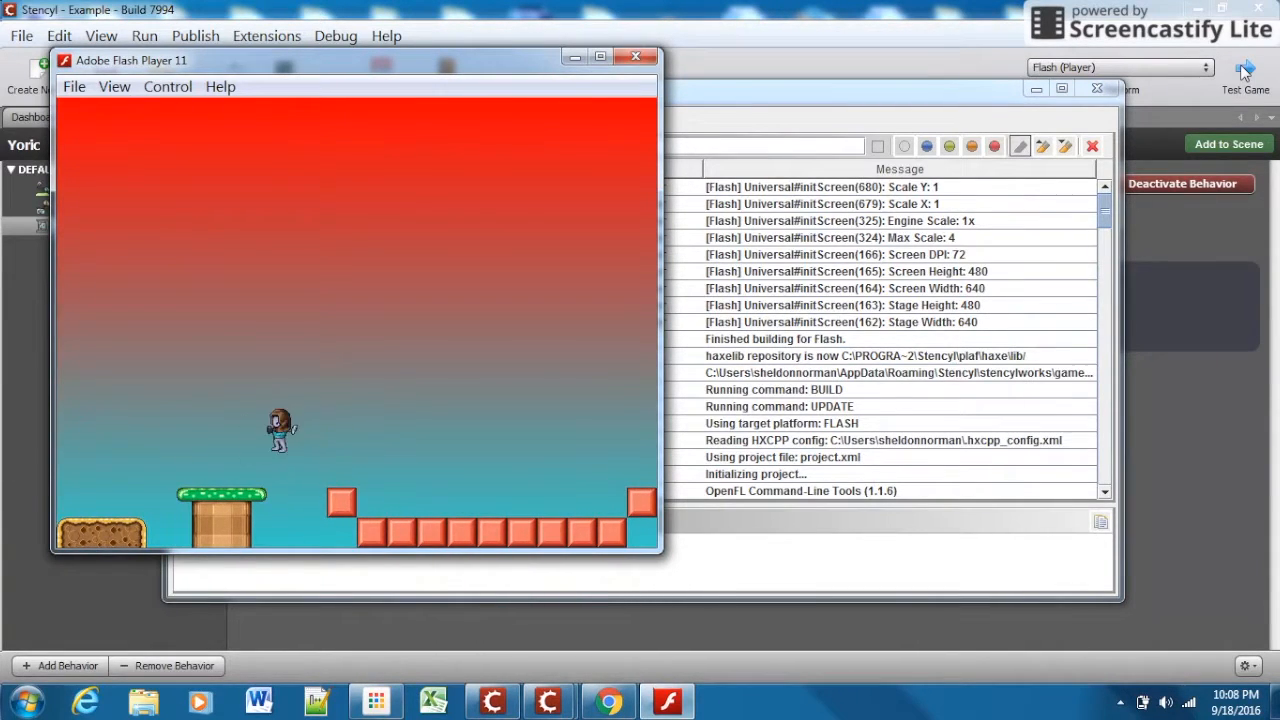
key("Left")
key("Up")
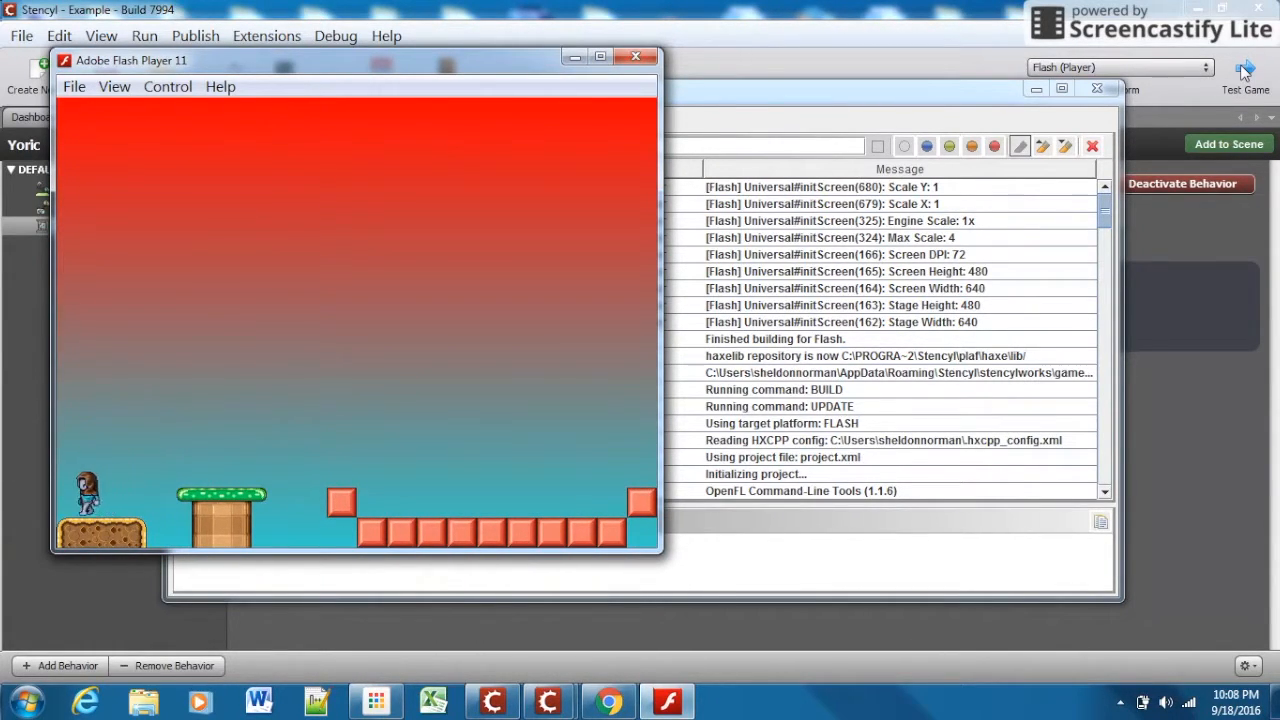
Test jumping and changing direction while taking Yoric back to the grass platforms, and close the test game and its log window
key("Right")
key("Up")
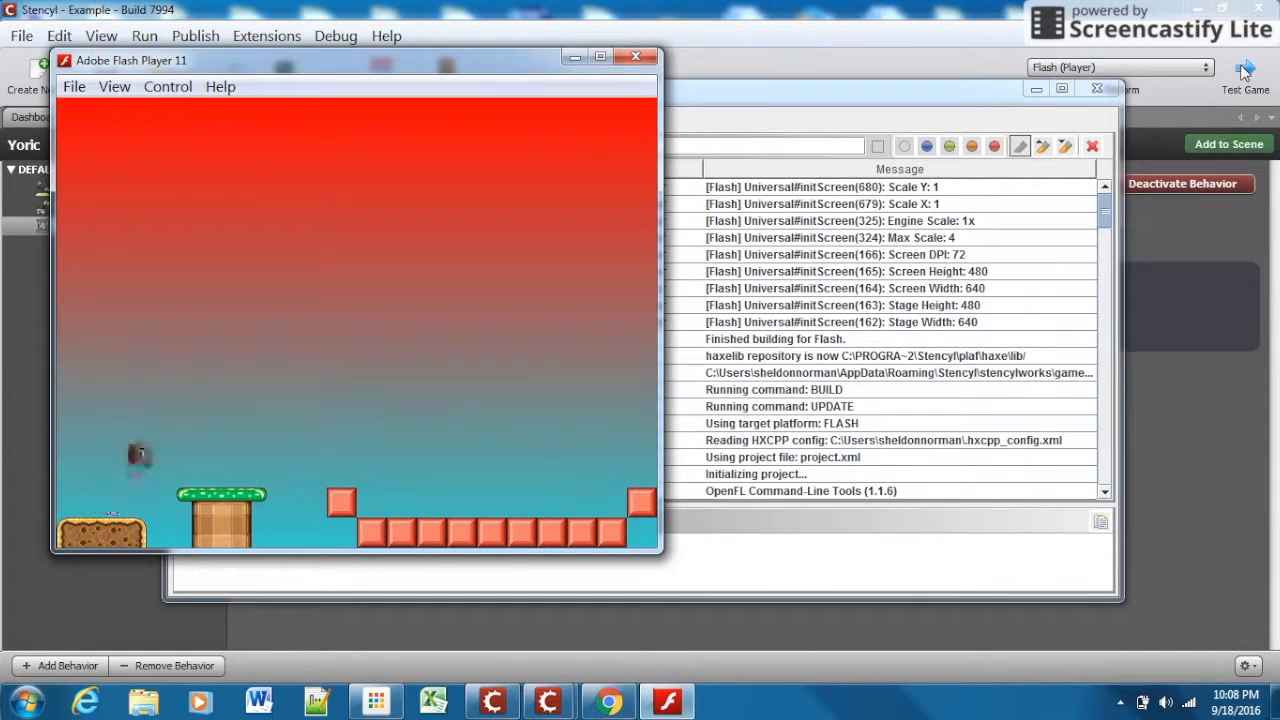
key("Right")
key("Up")
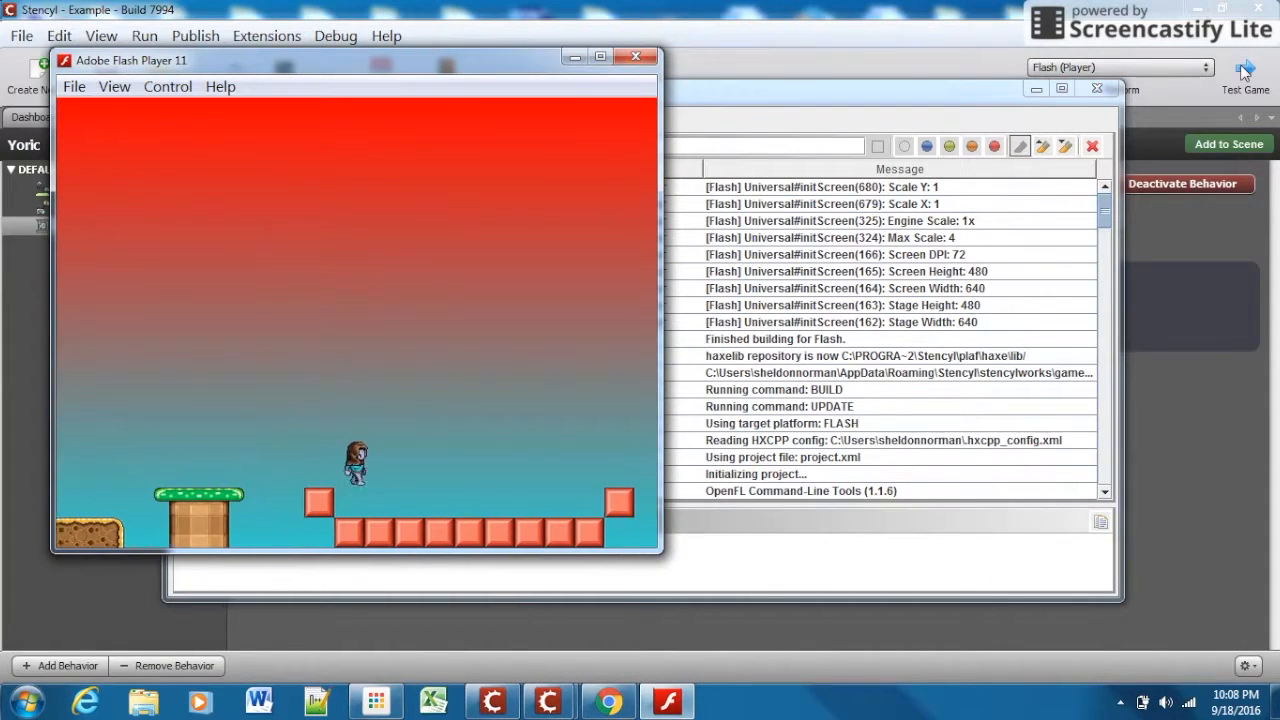
key("Left")
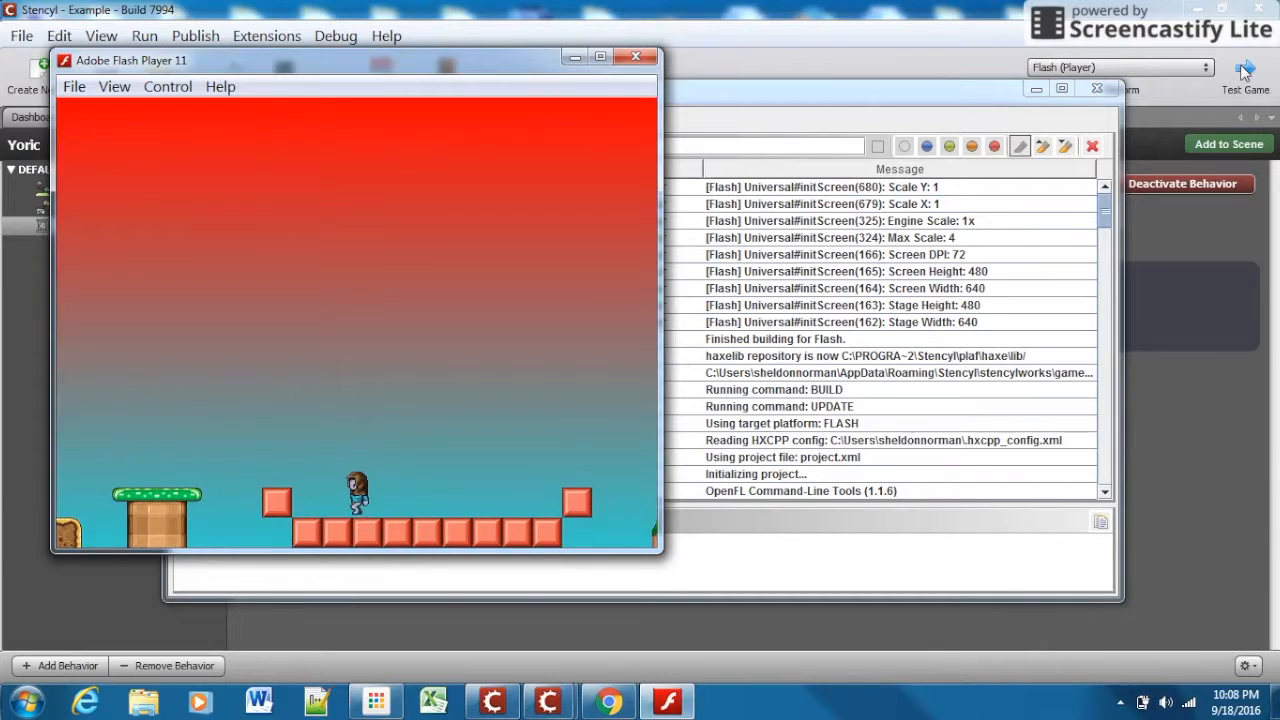
key("Up")
key("Right")
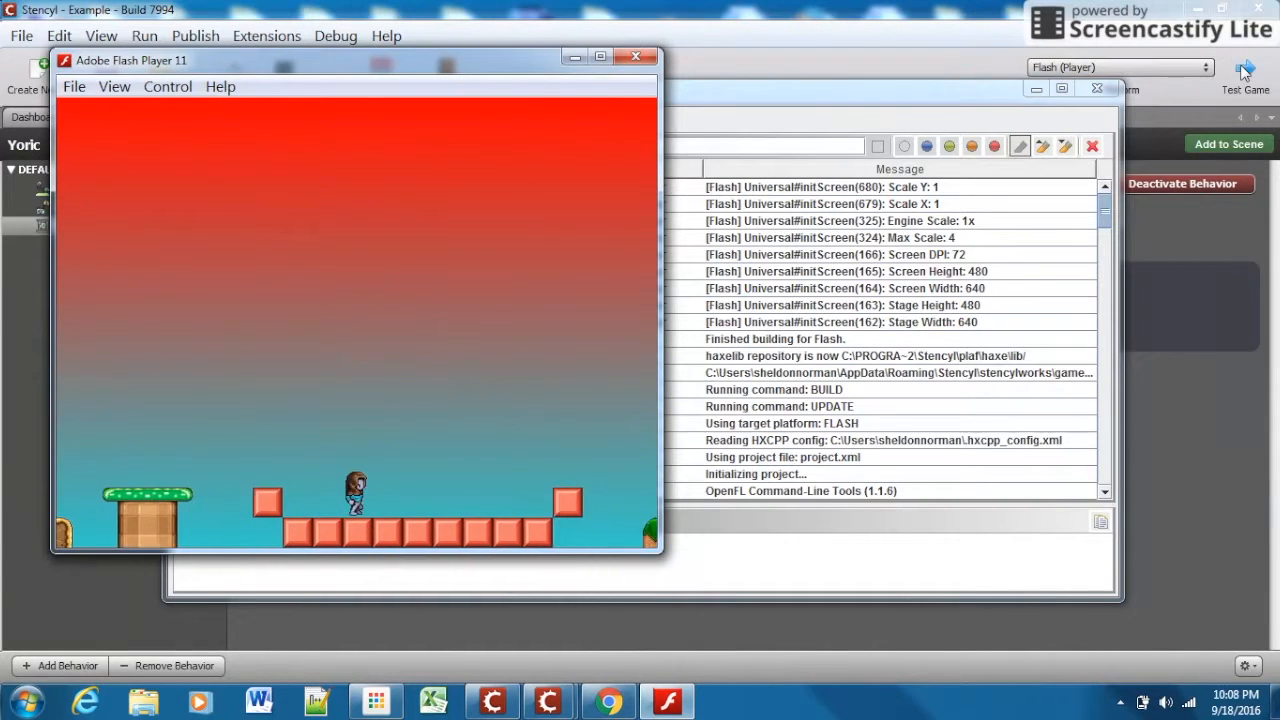
key("Up")
key("Right")
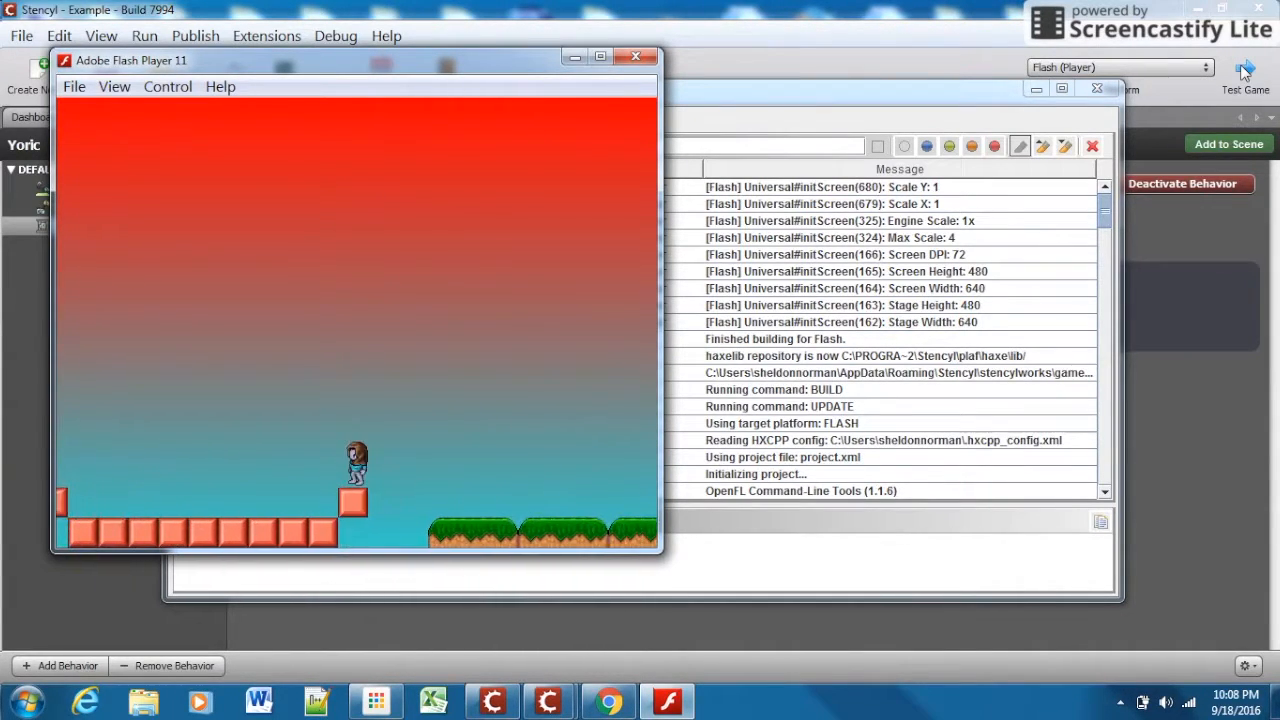
key("Up")
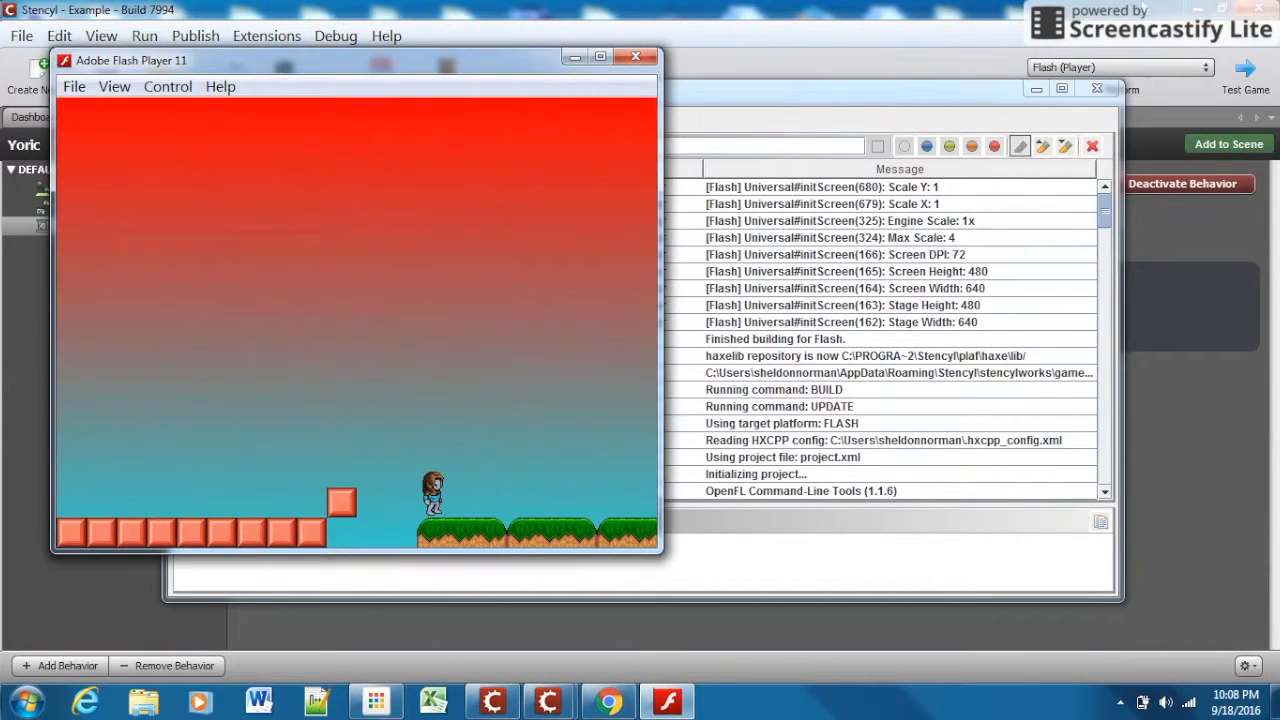
left_click(637, 57)
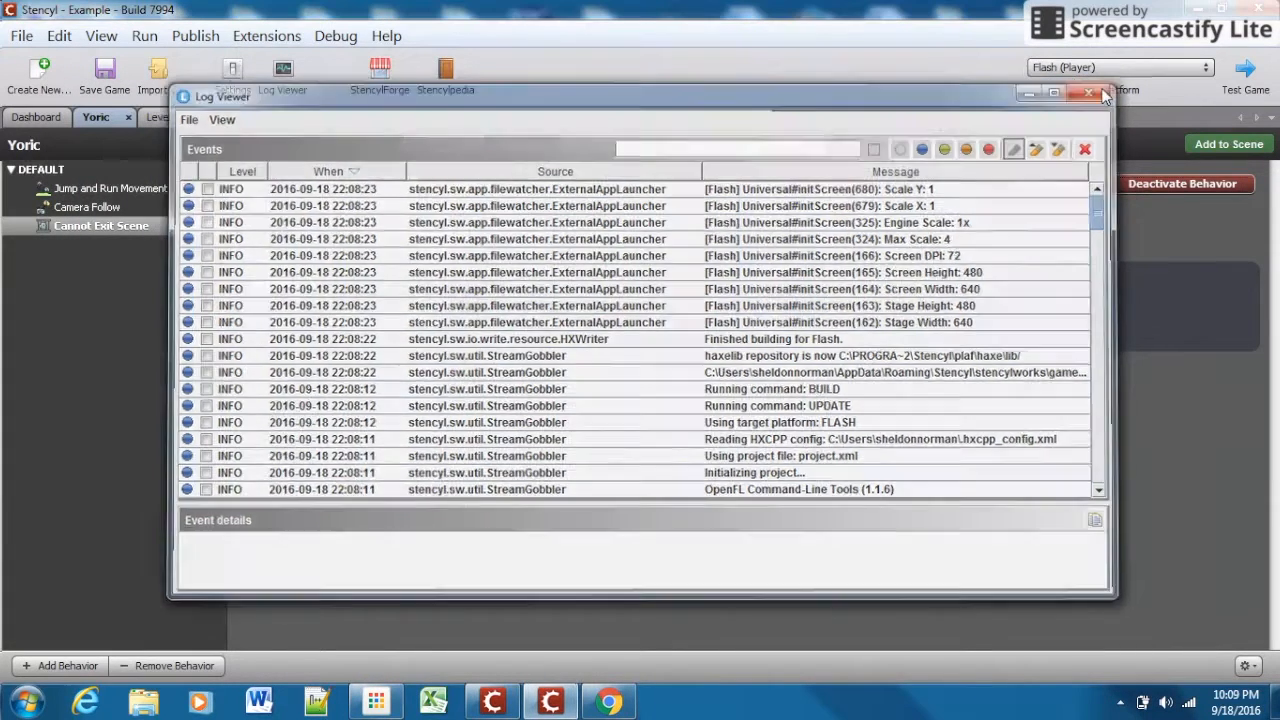
left_click(1100, 93)
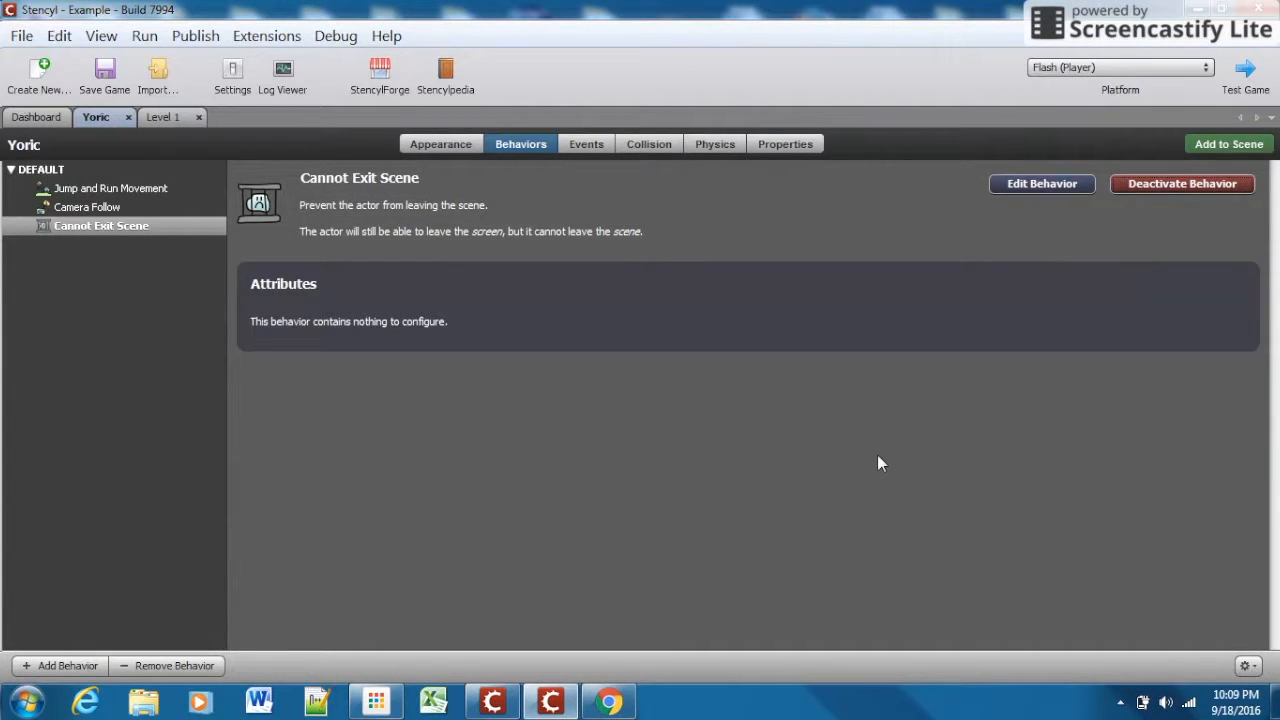